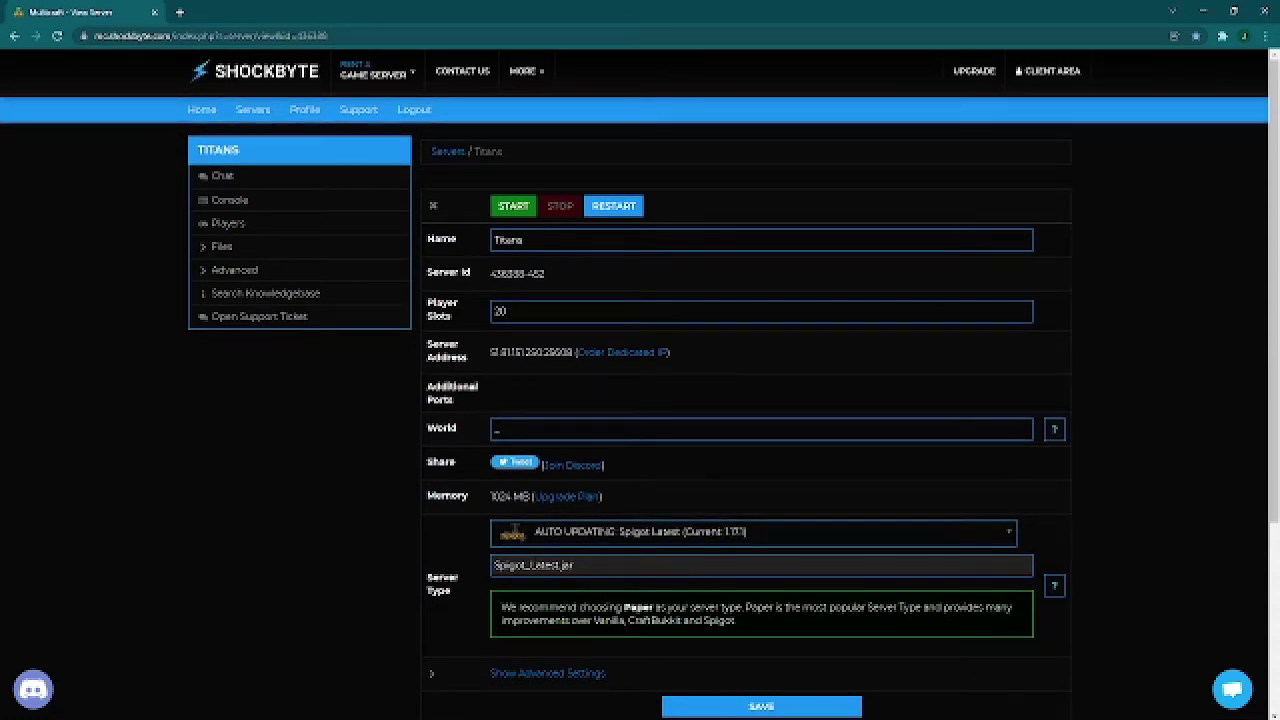
Log in through Files > FTP File Access and open the plugins folder
click(654, 534)
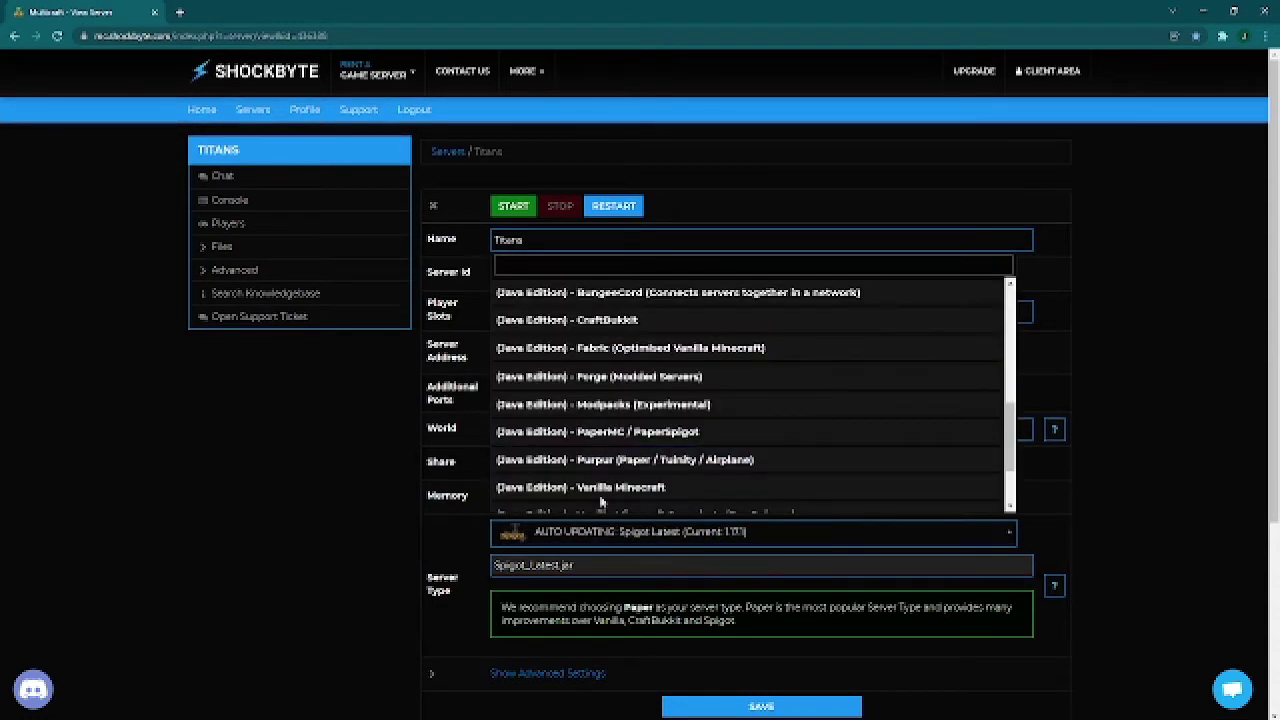
click(307, 582)
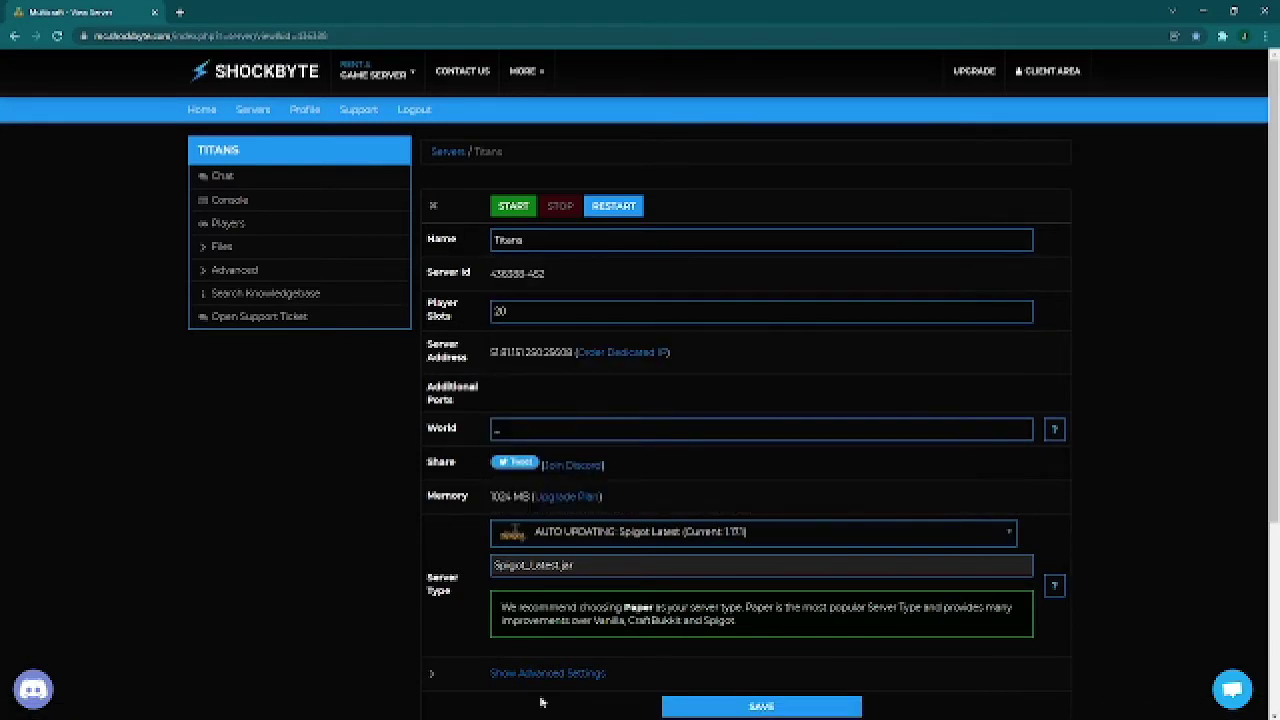
click(237, 255)
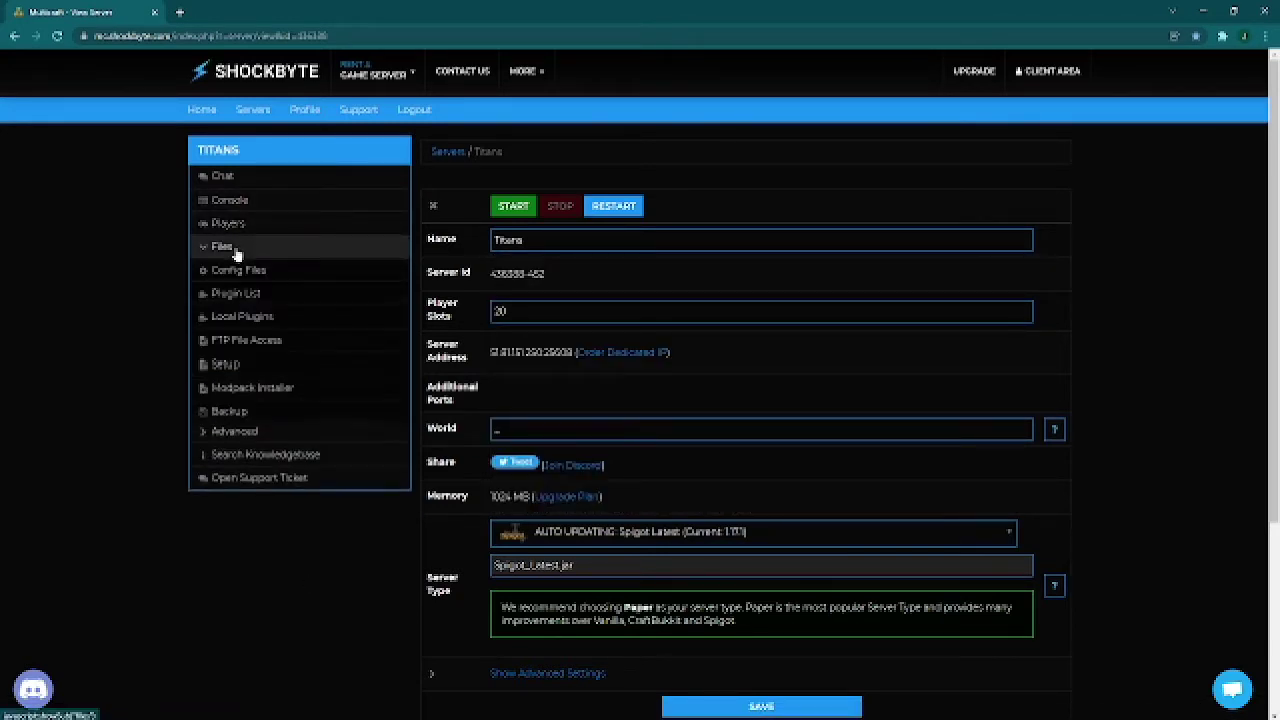
click(262, 343)
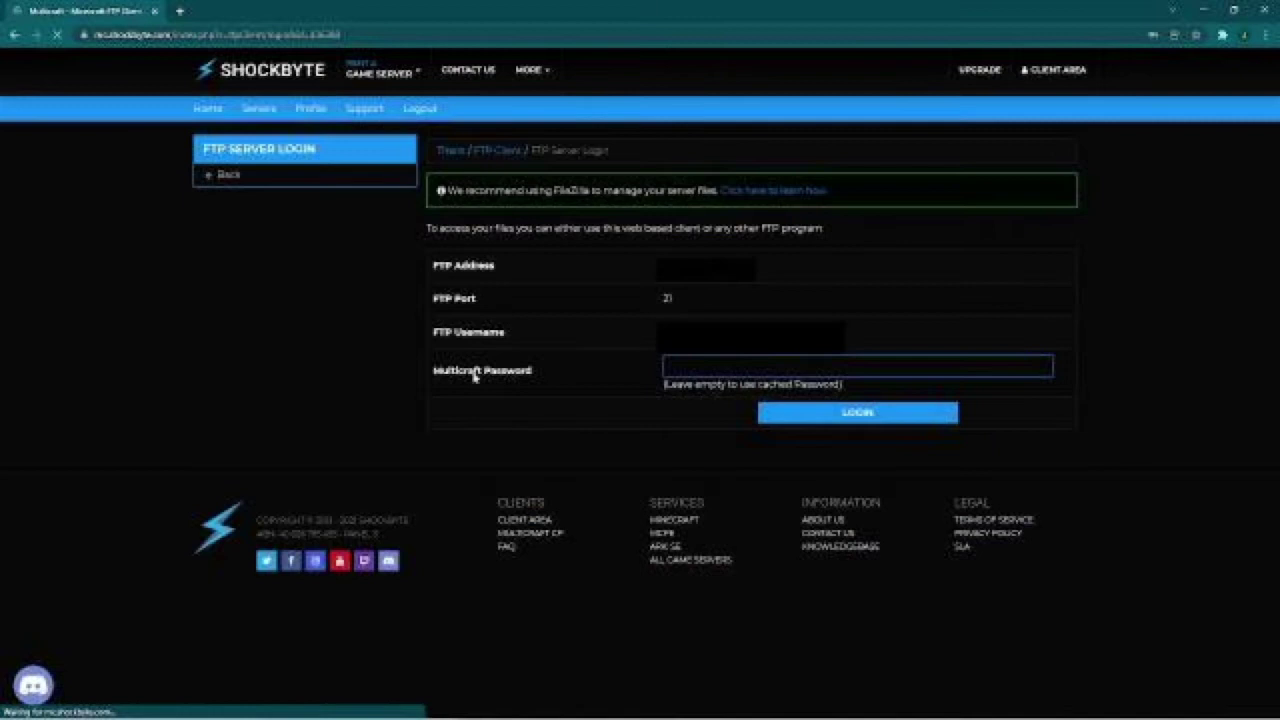
click(797, 422)
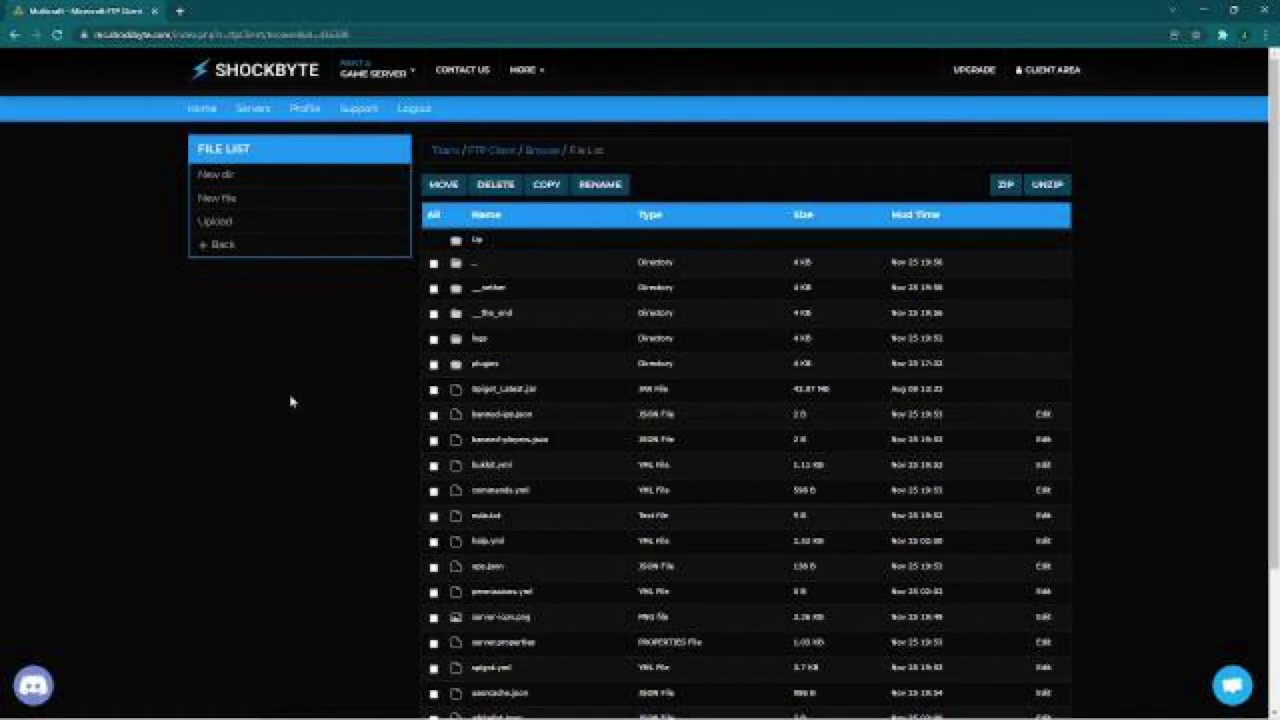
click(489, 369)
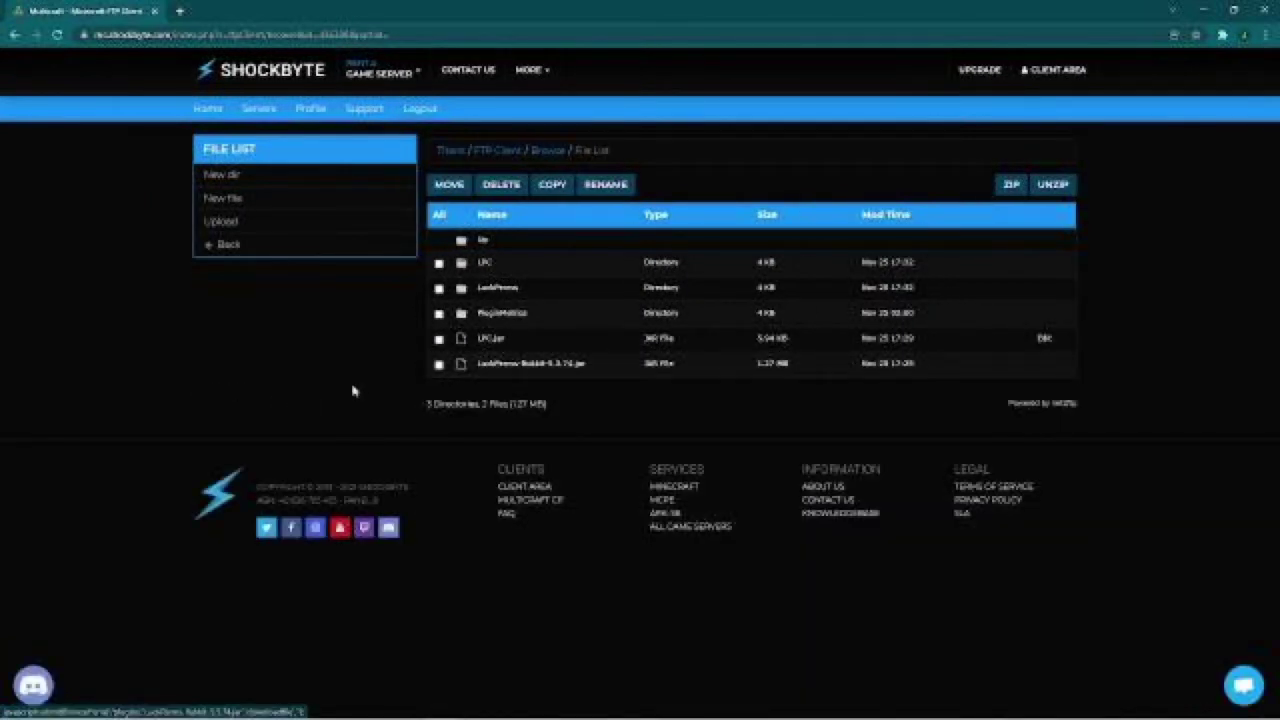
Open the plugins upload page and select the two plugin files on the desktop
click(236, 232)
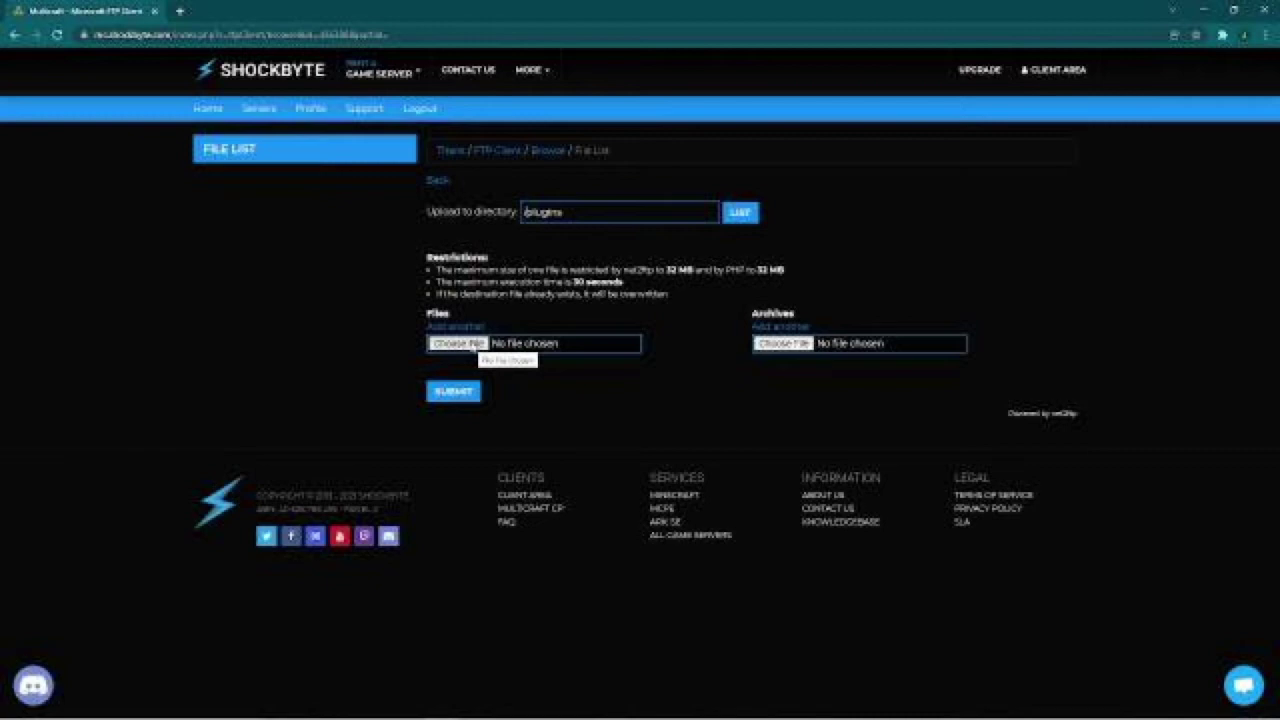
mouse_move(748, 8)
mouse_down()
mouse_move(636, 240)
mouse_move(712, 197)
mouse_up()
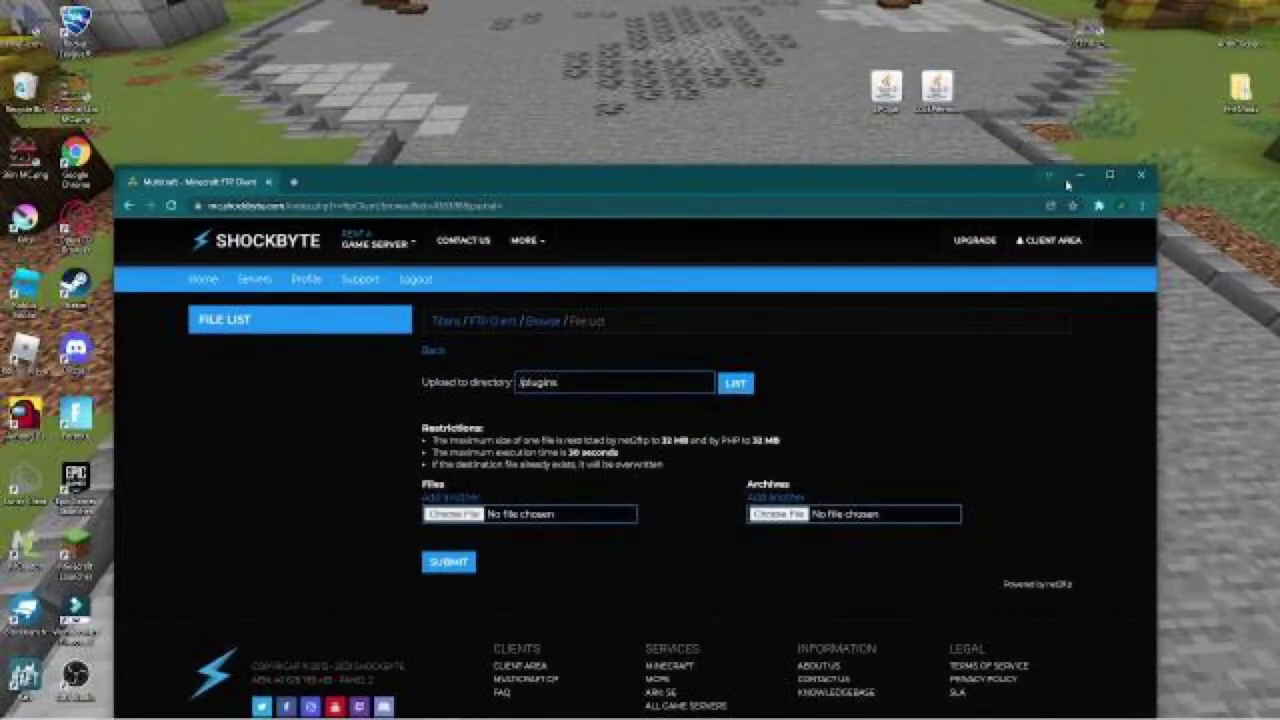
mouse_move(1157, 236)
mouse_down()
mouse_move(597, 160)
mouse_move(582, 320)
mouse_move(674, 158)
mouse_up()
click(950, 117)
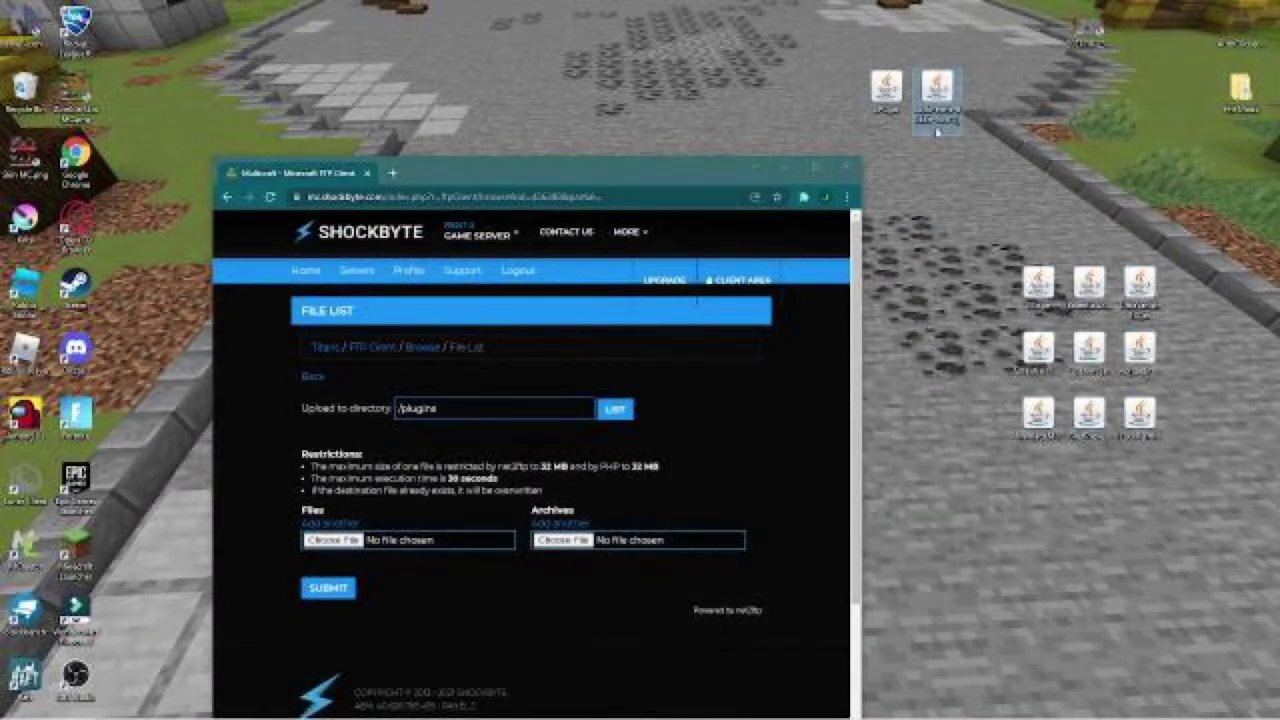
click(886, 95)
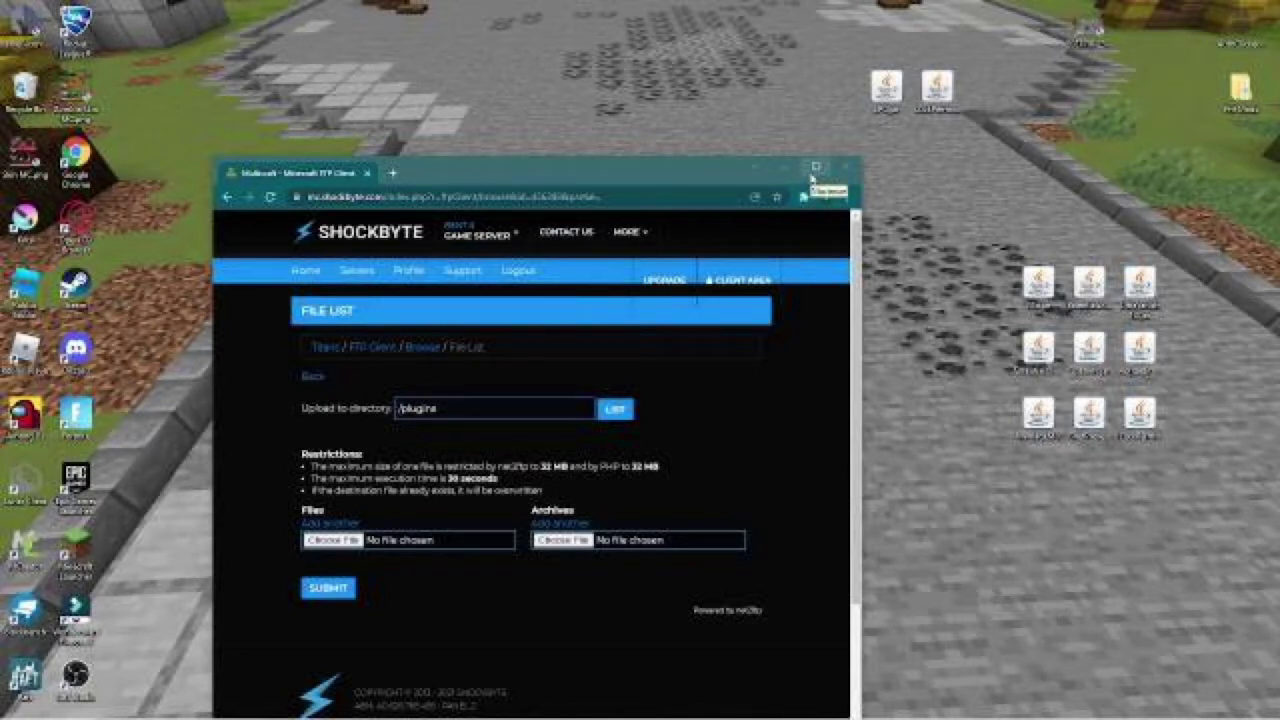
Restore the browser window to full screen on the upload page
click(814, 169)
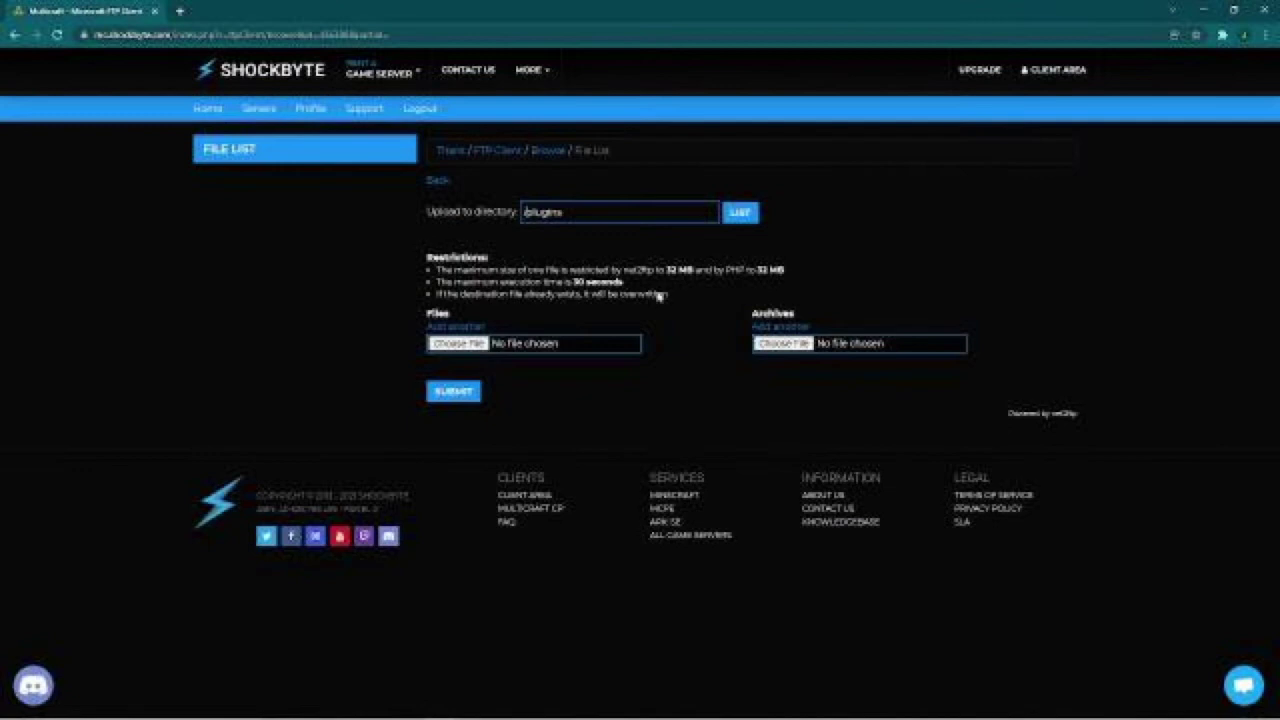
double_click(1062, 14)
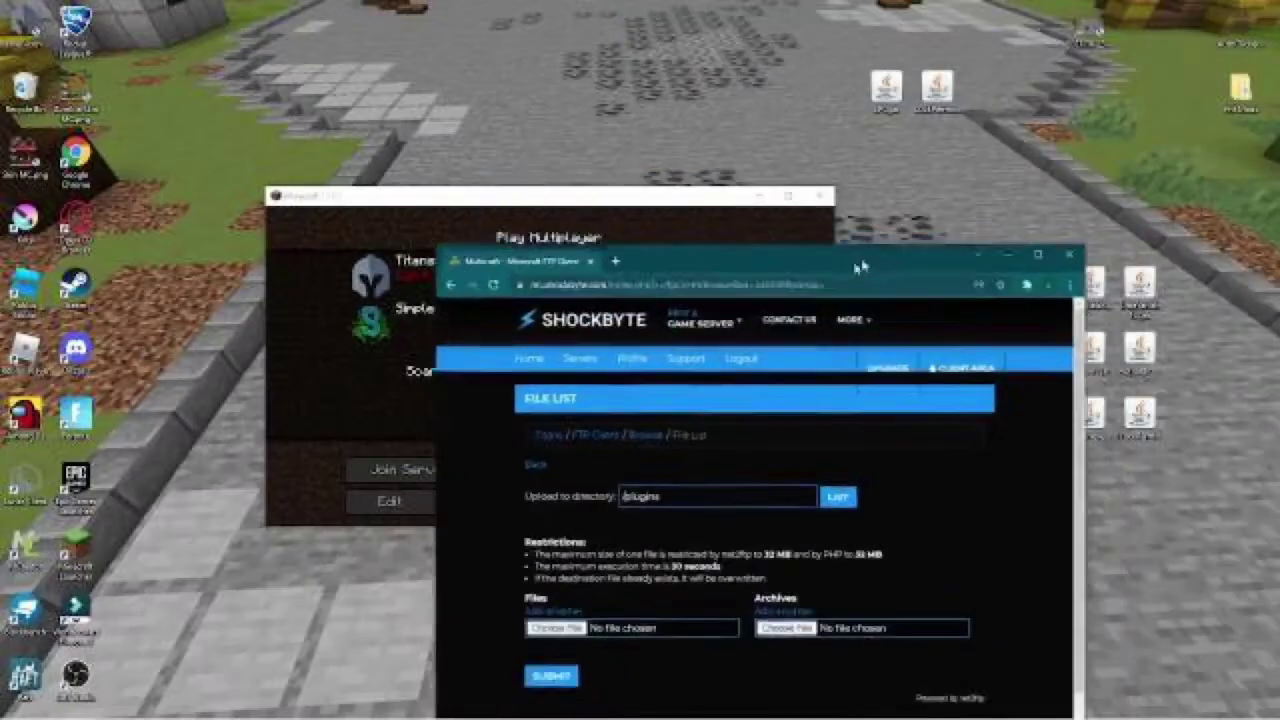
drag(843, 268, 769, 193)
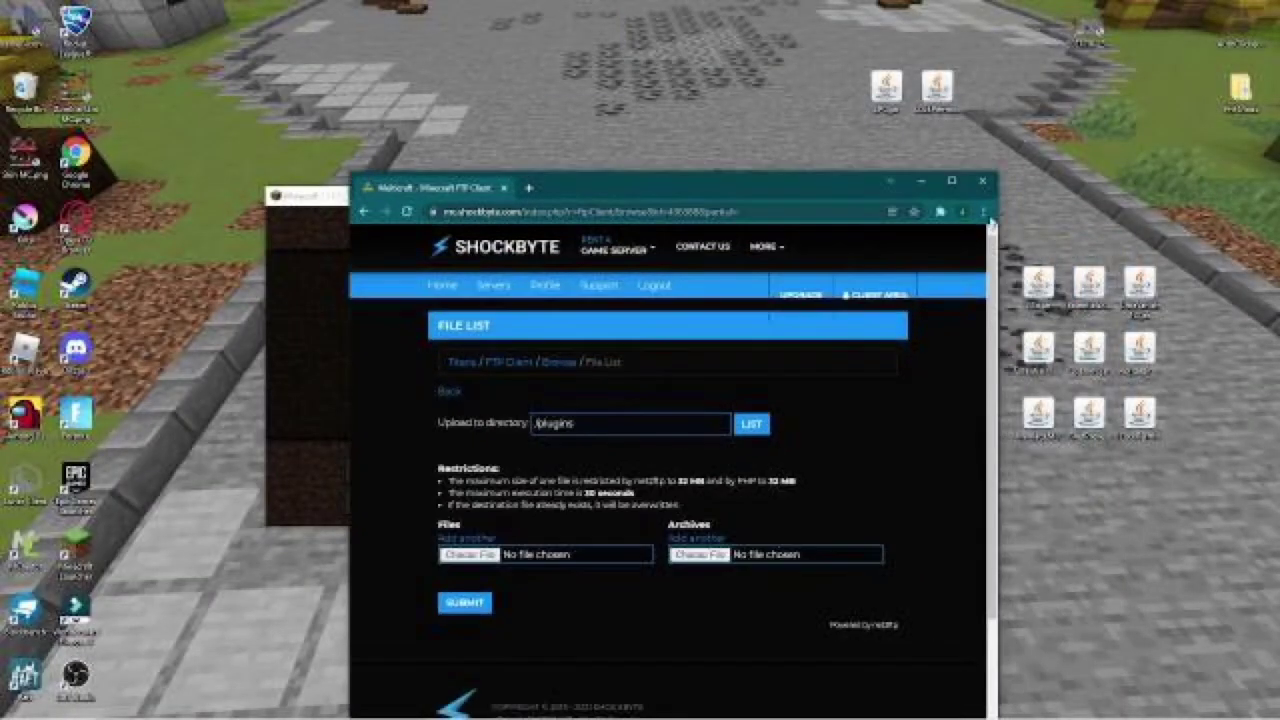
click(952, 185)
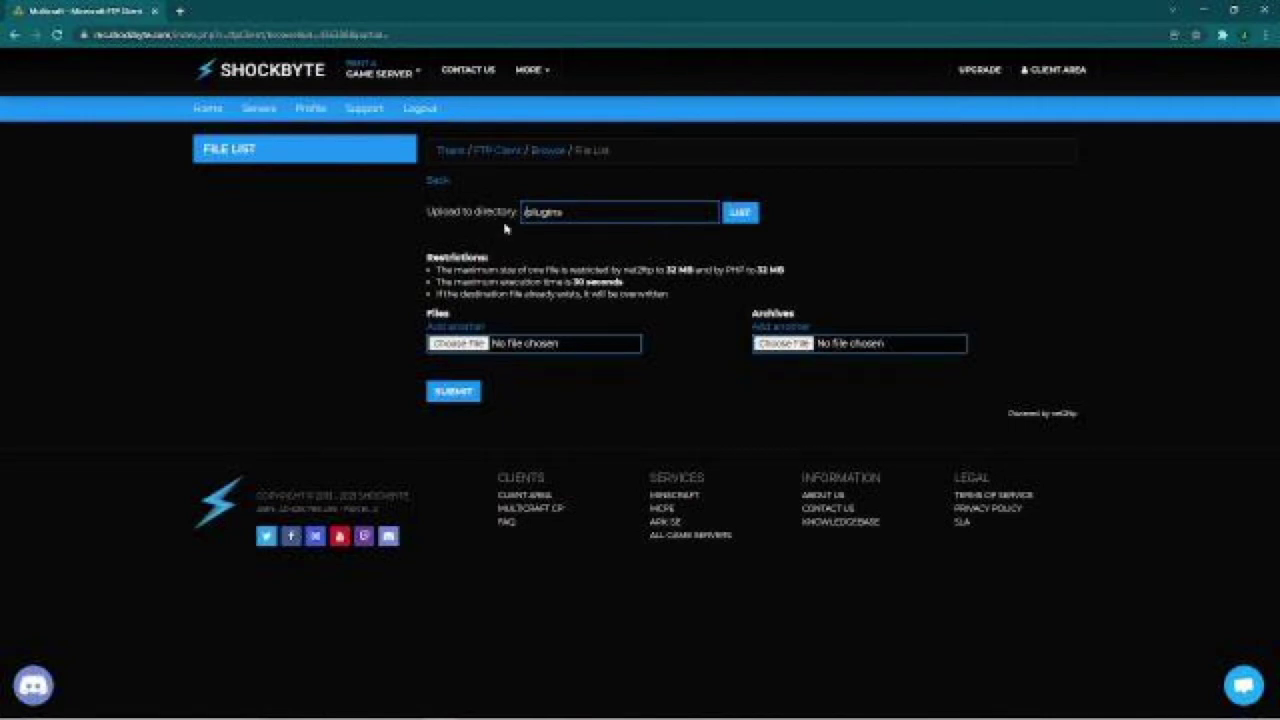
Confirm the LPC and LuckPerms jars are in plugins, then start the Titans server
click(536, 155)
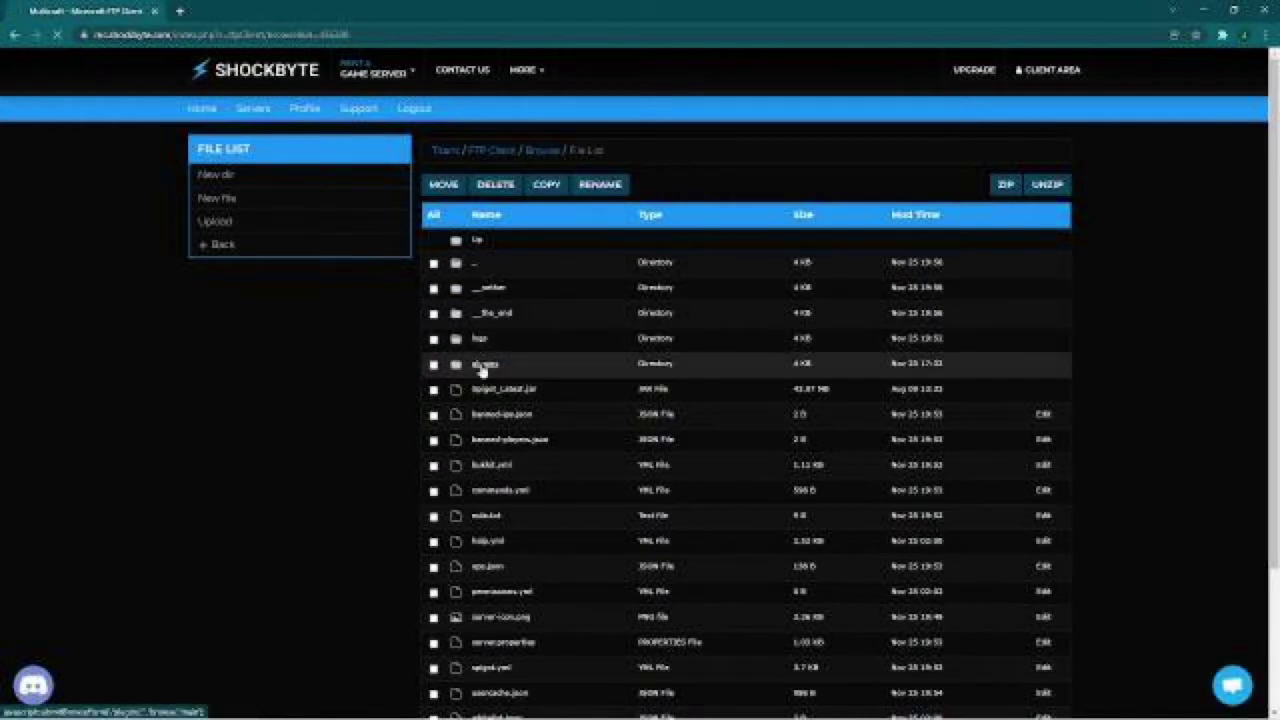
click(483, 366)
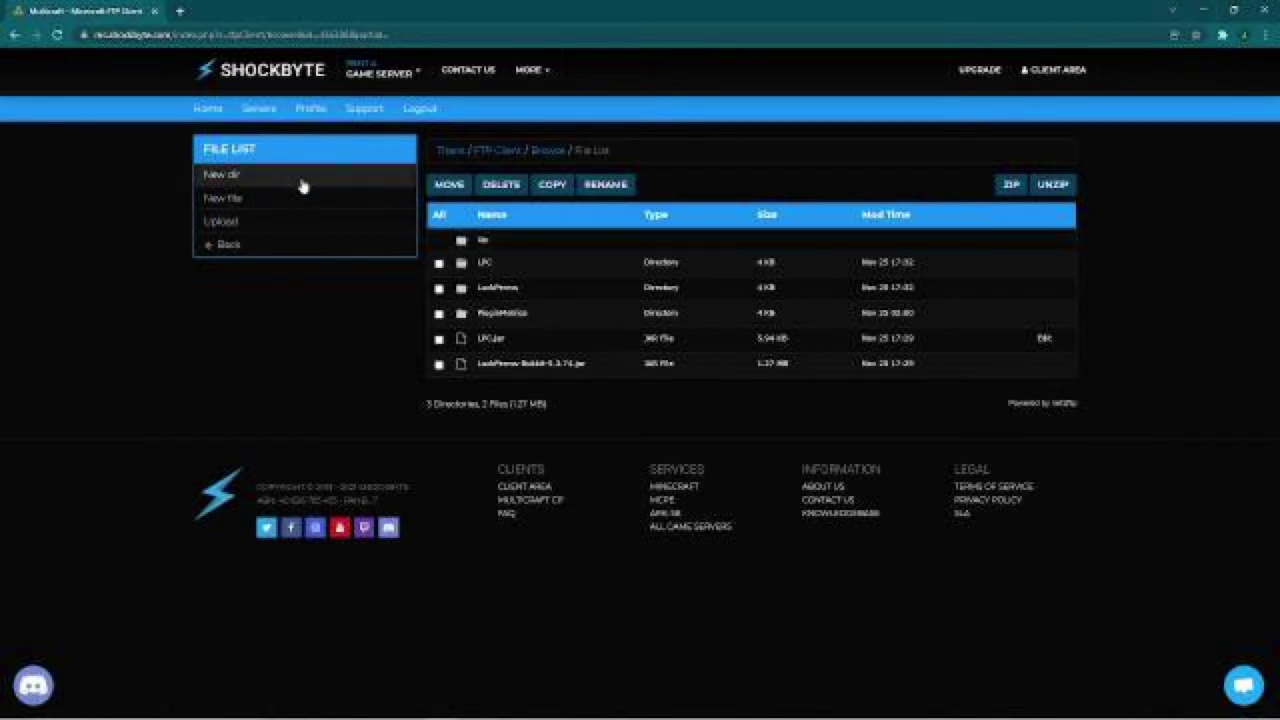
click(257, 245)
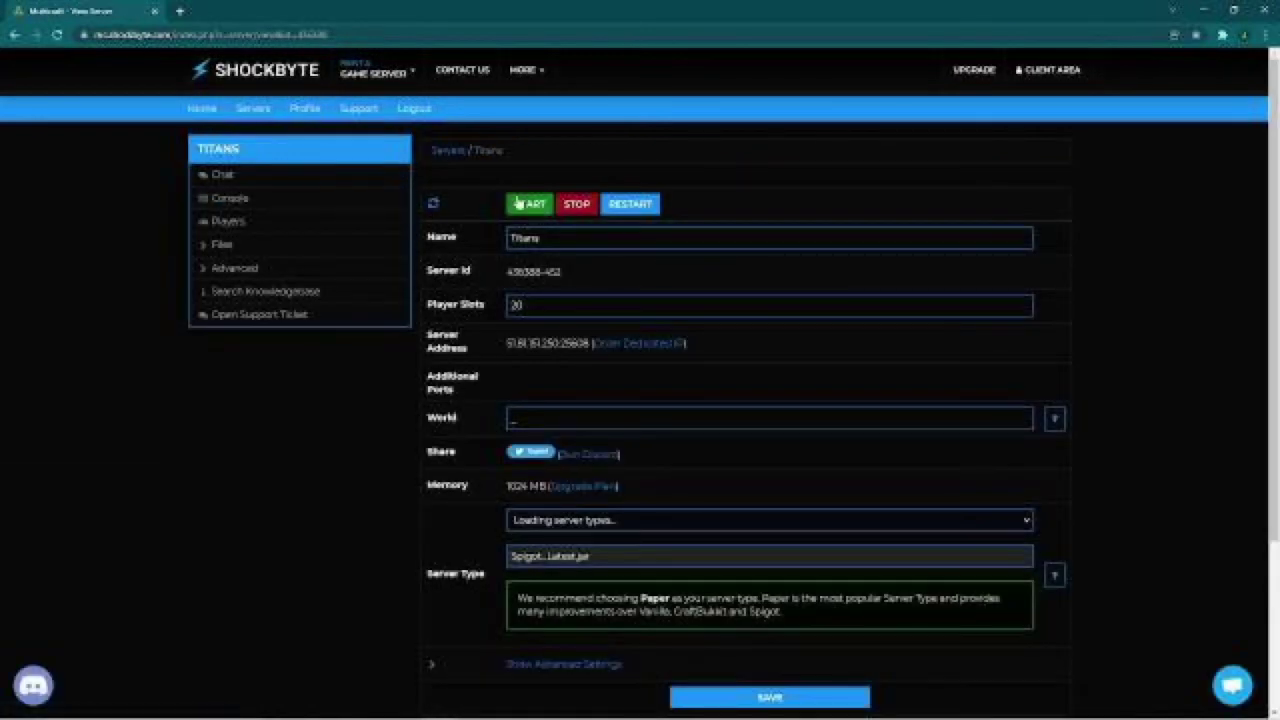
click(518, 206)
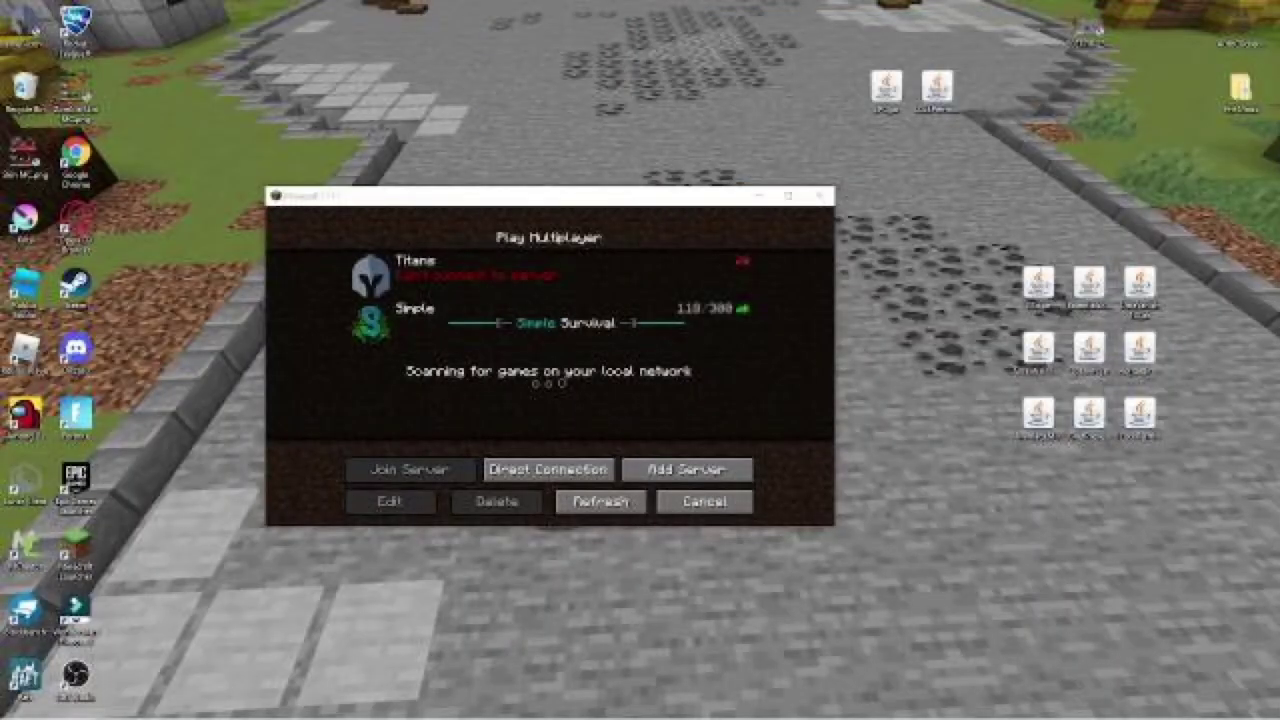
Refresh the server list, join Titans, and check the online player list
click(788, 195)
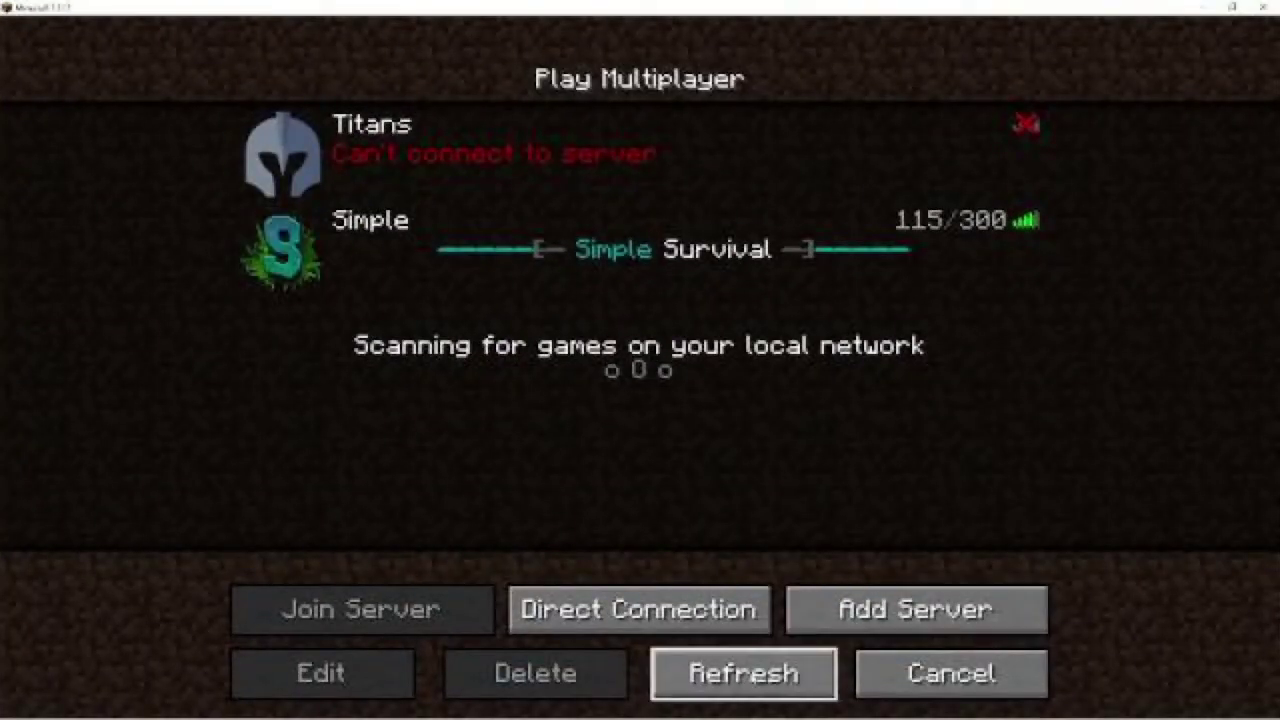
click(744, 673)
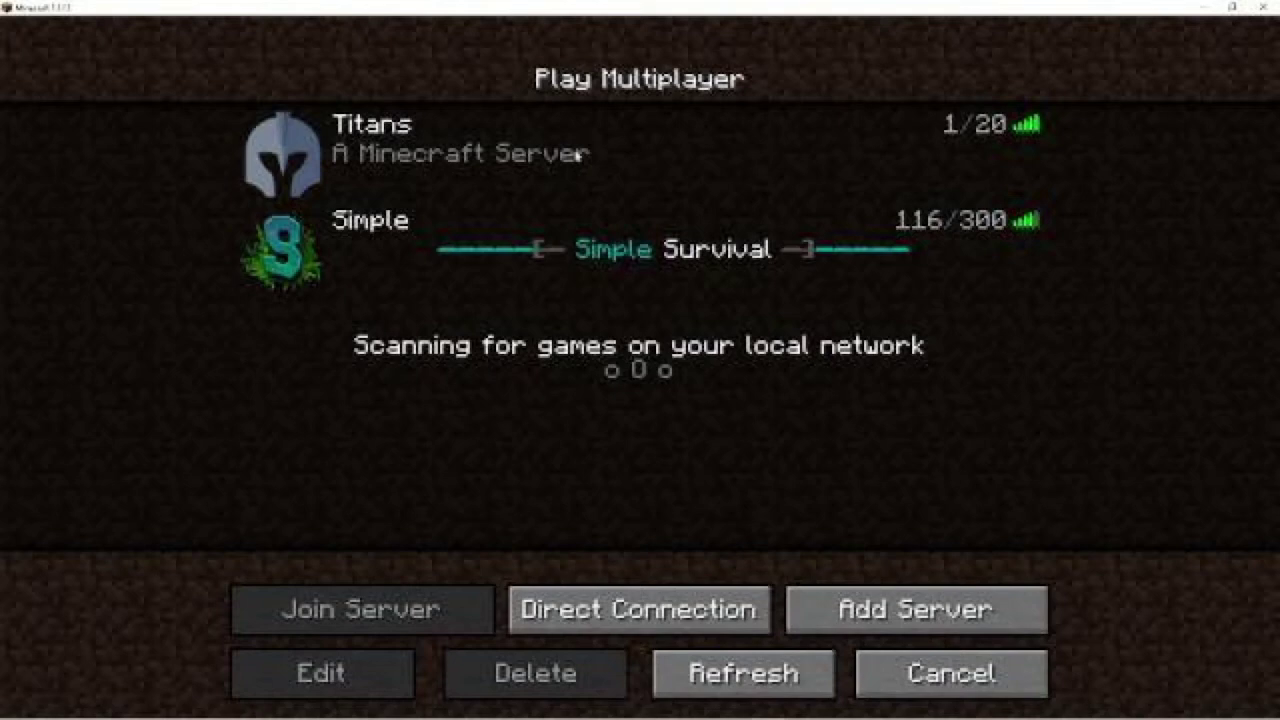
click(300, 155)
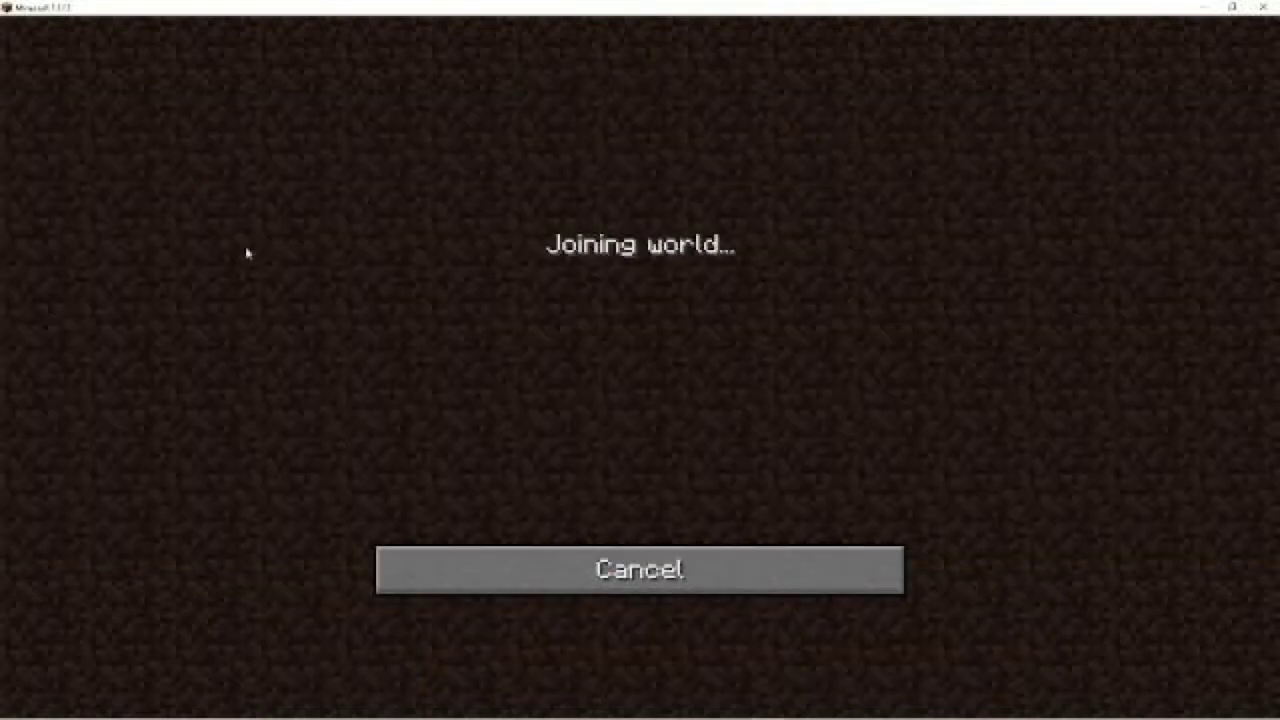
key(Tab)
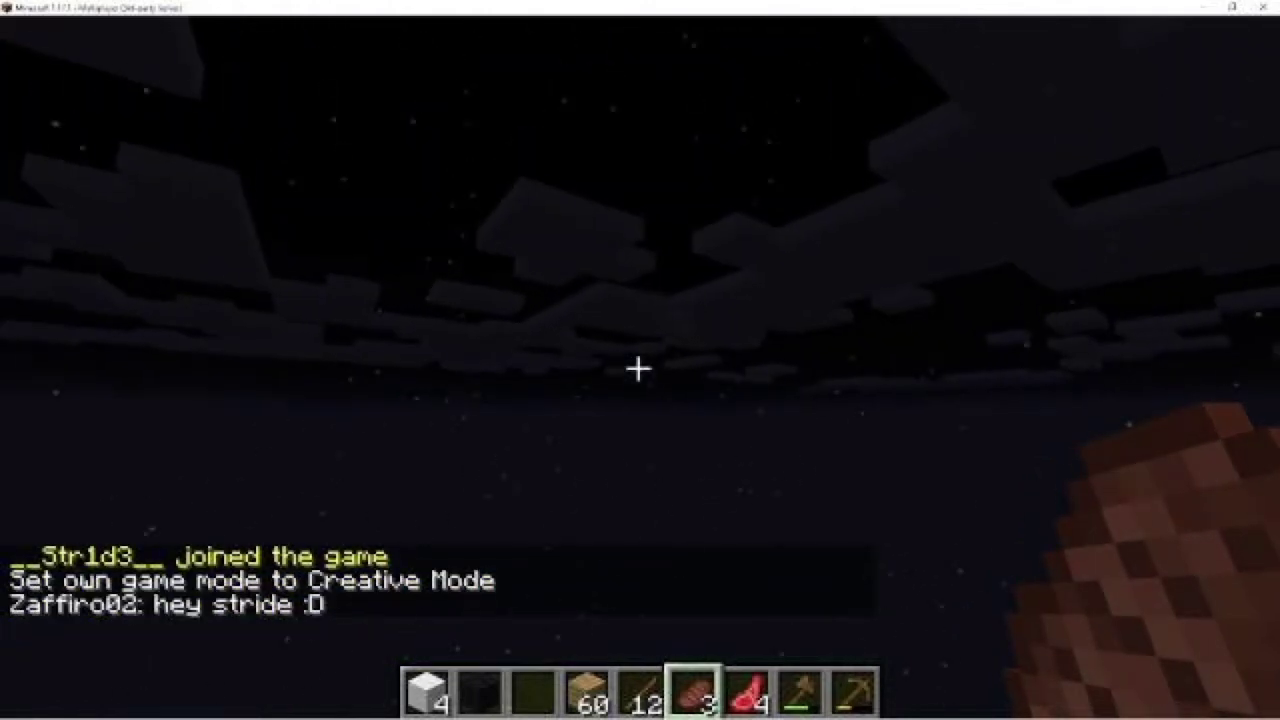
key(Tab)
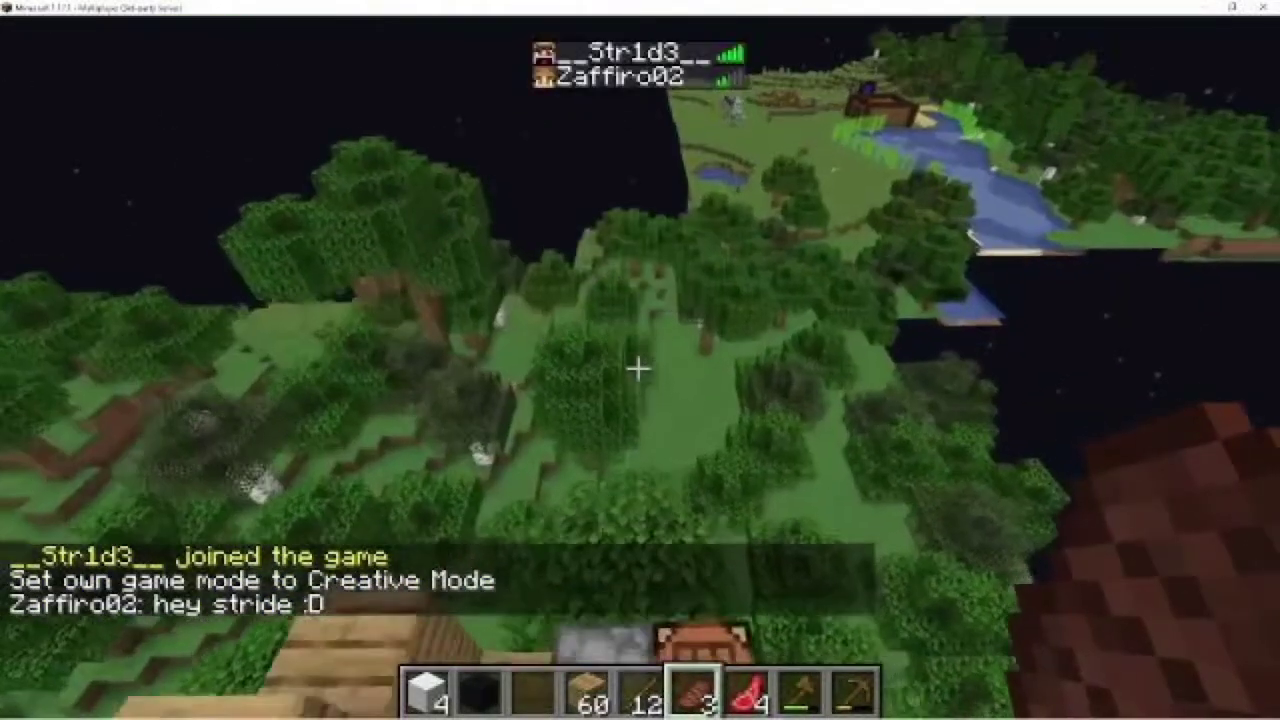
key(Tab)
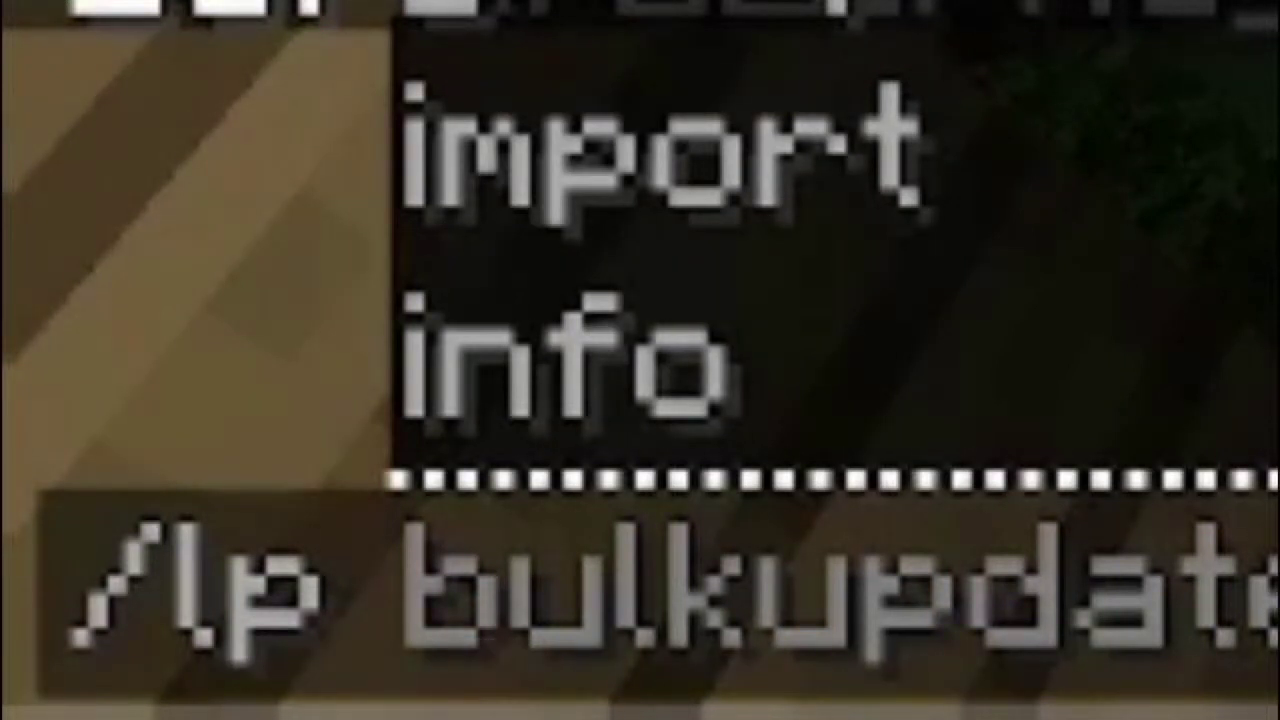
Run /lp editor and open its luckperms.net editor link in the browser
text(editor)
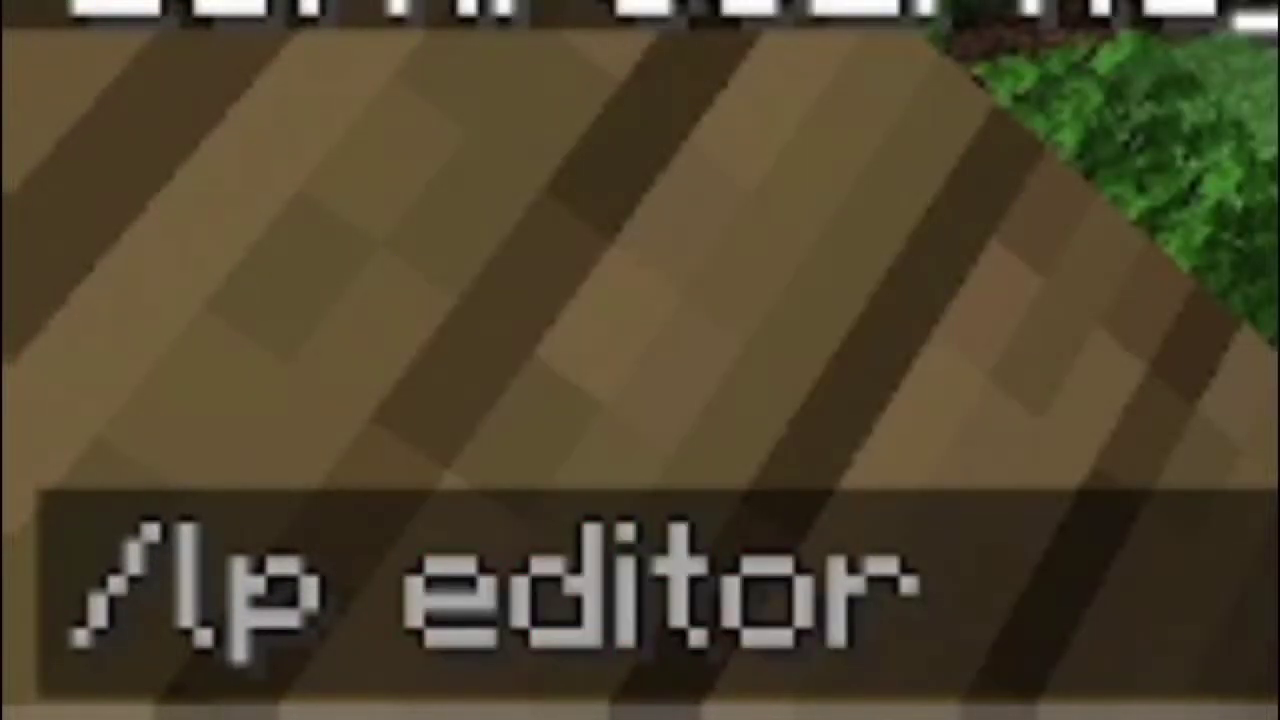
key(Return)
key(t)
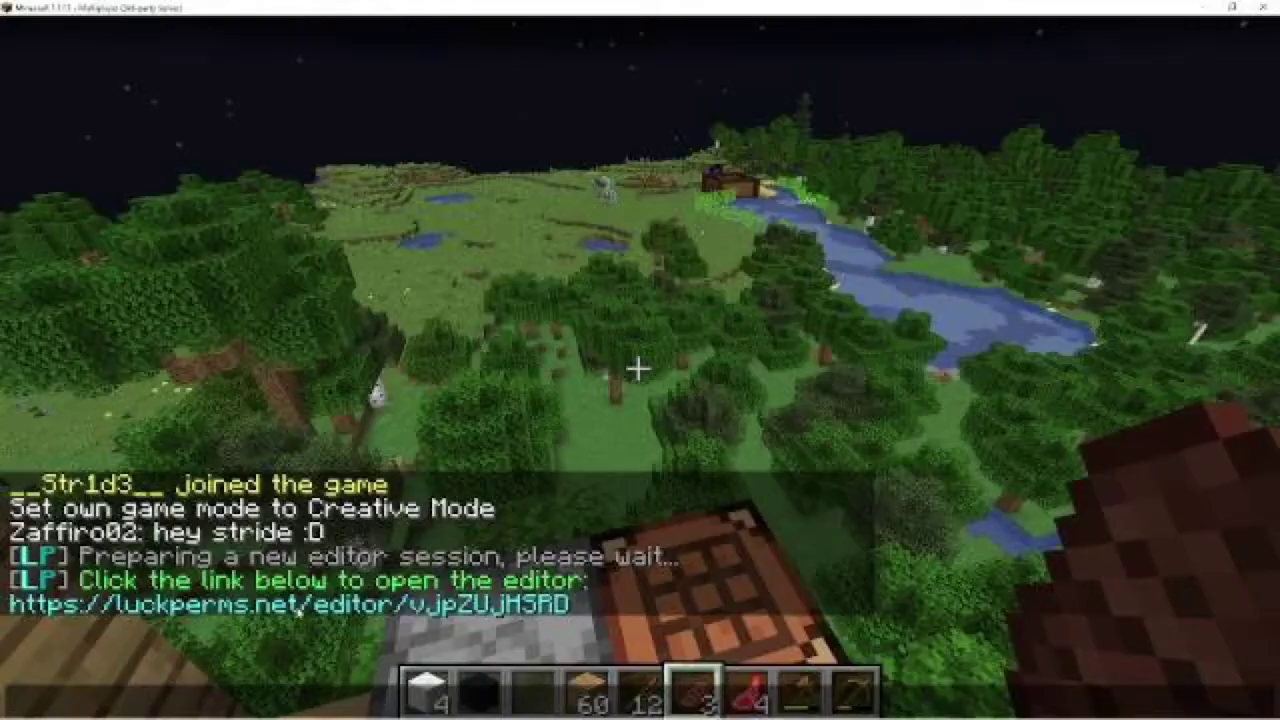
click(297, 612)
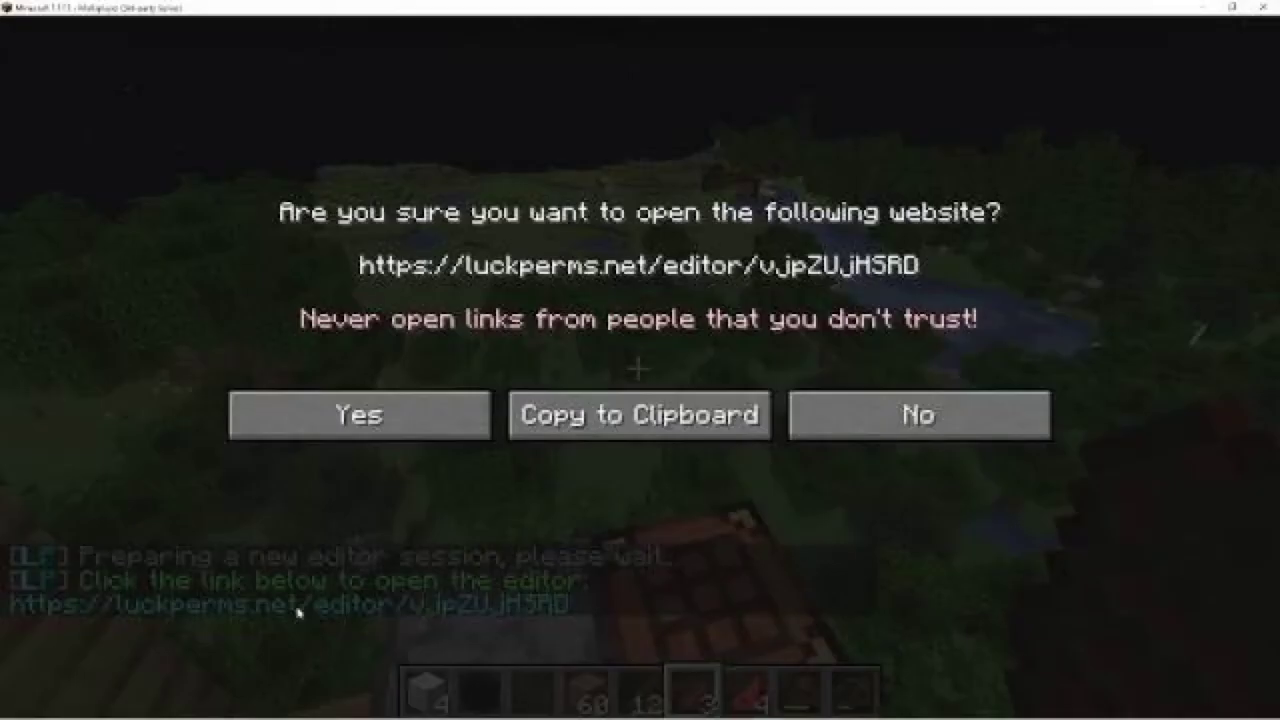
click(372, 414)
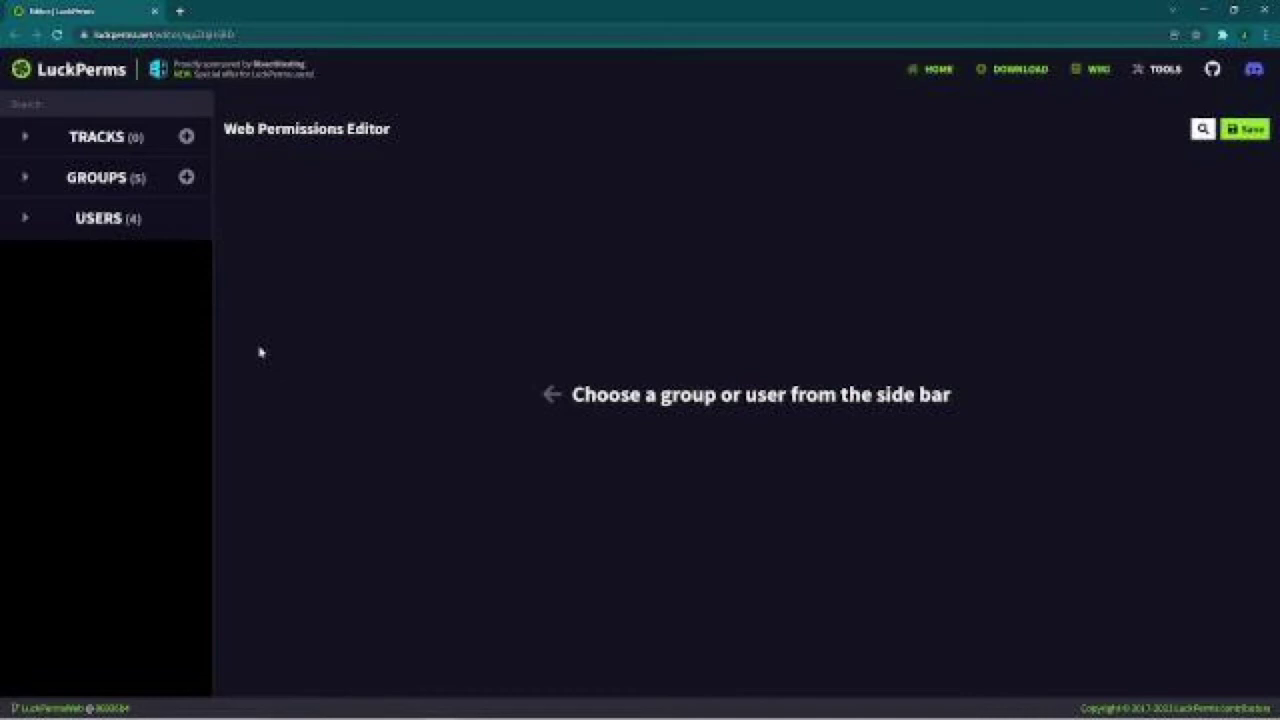
Add a new group named 'test' under GROUPS in the web editor
click(114, 181)
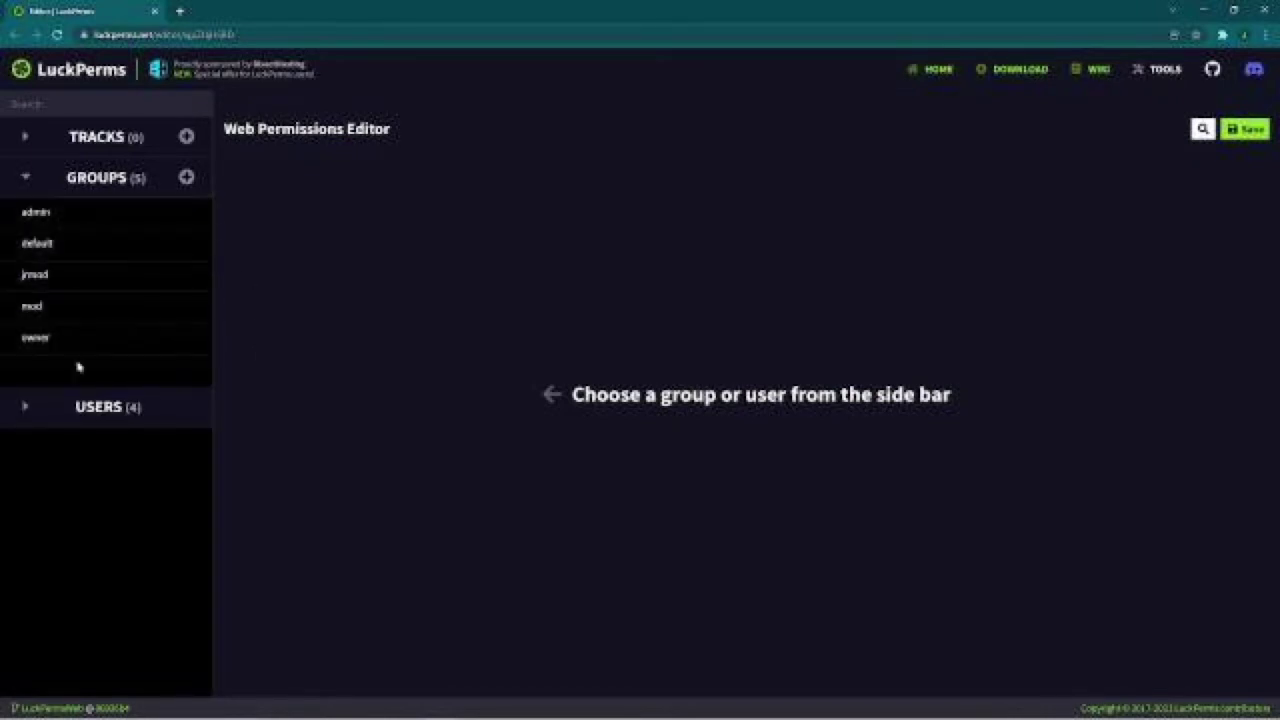
click(186, 178)
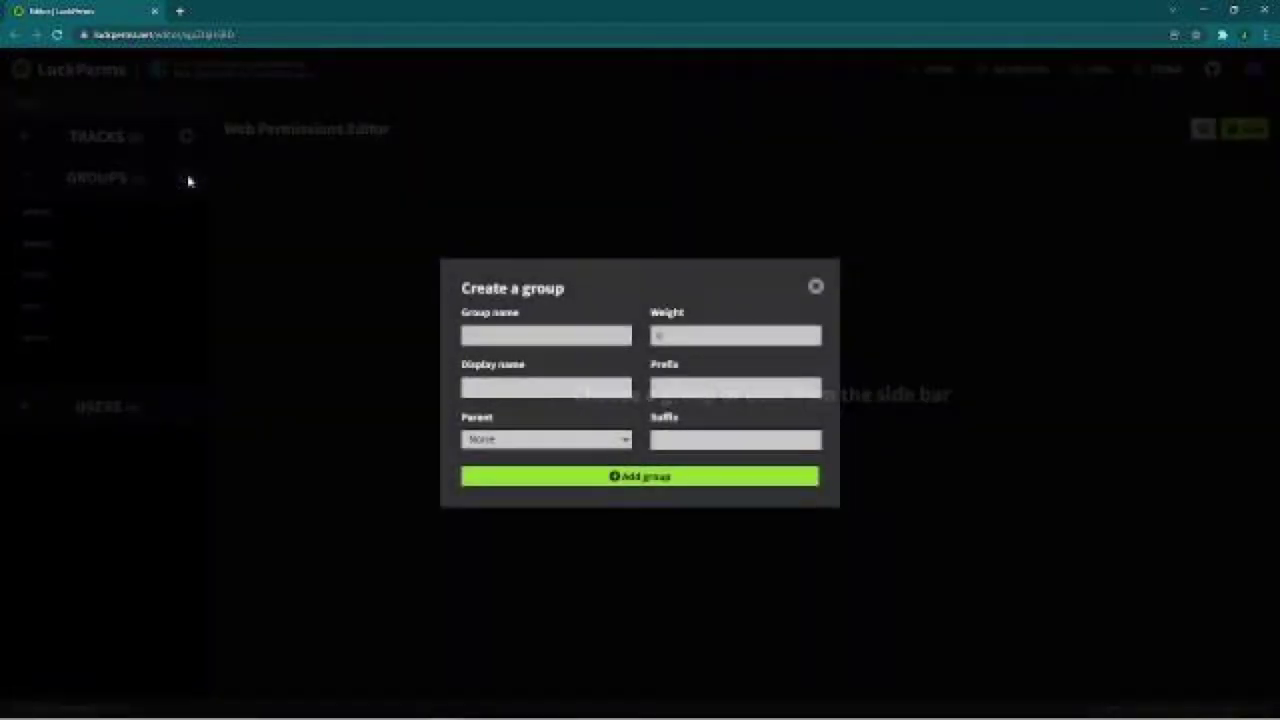
click(470, 335)
text(test)
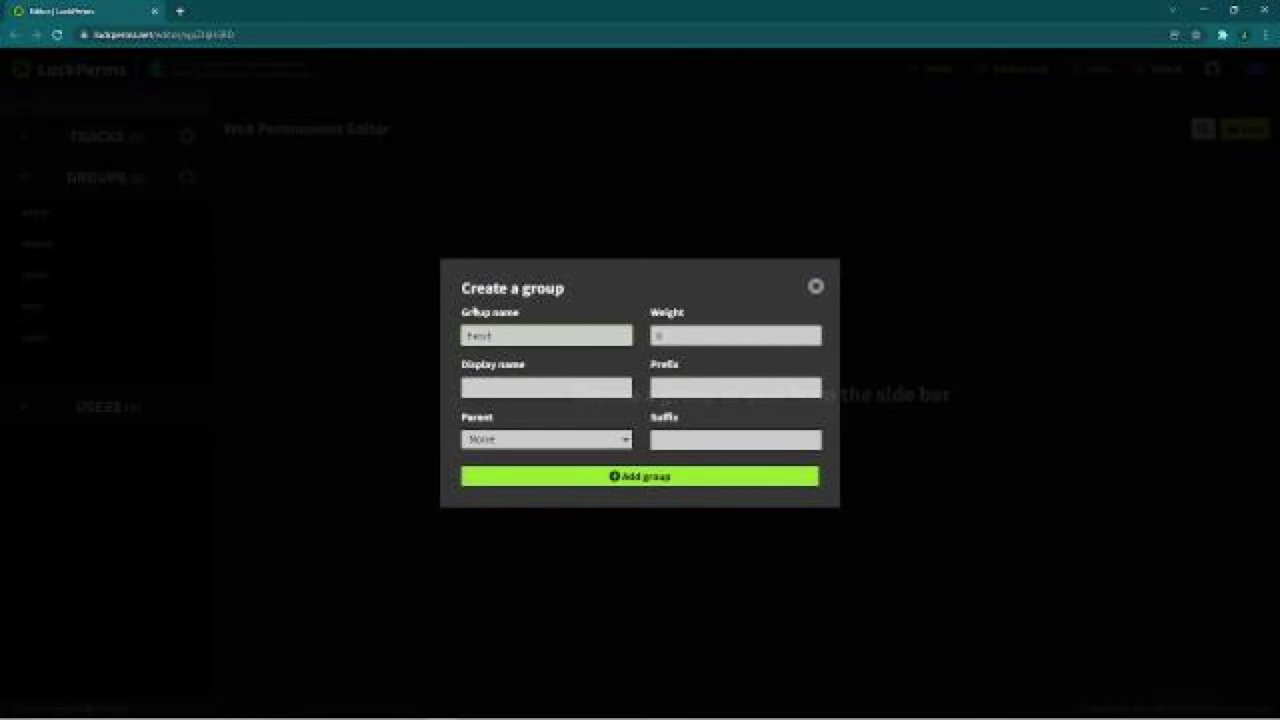
click(677, 485)
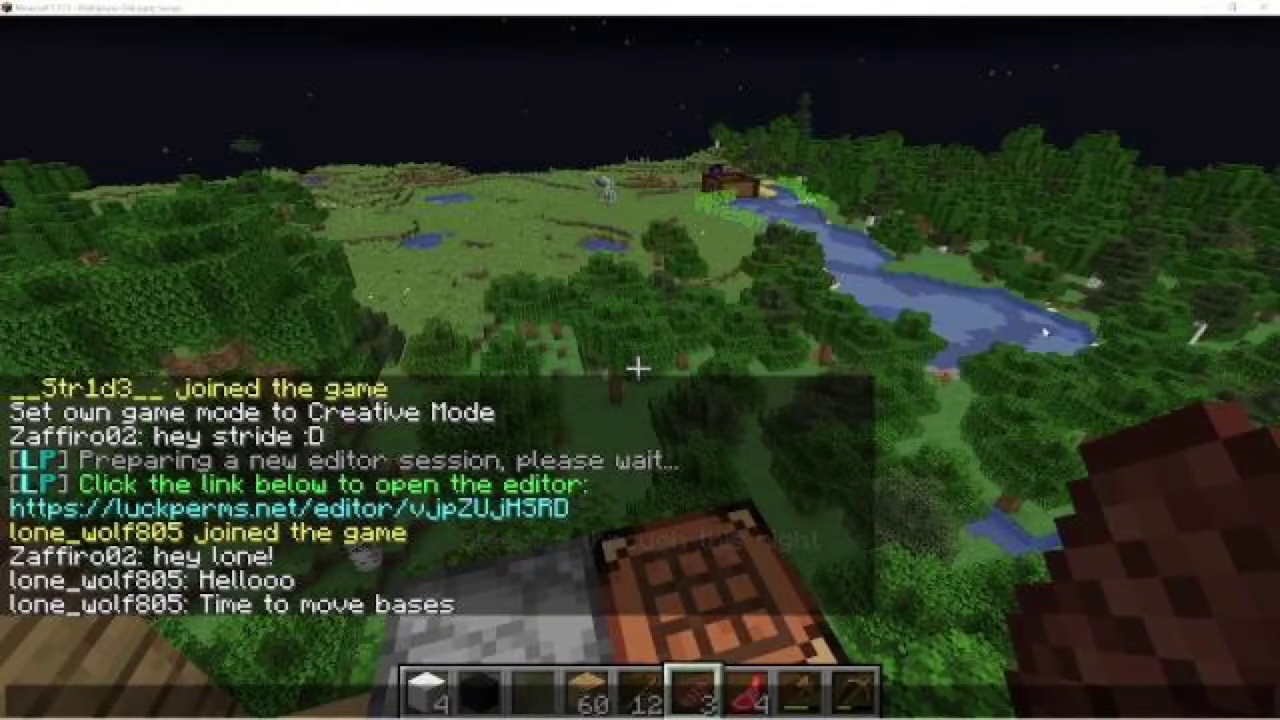
Fly forward toward the river base, checking the player list and chat along the way
key(Escape)
key(Tab)
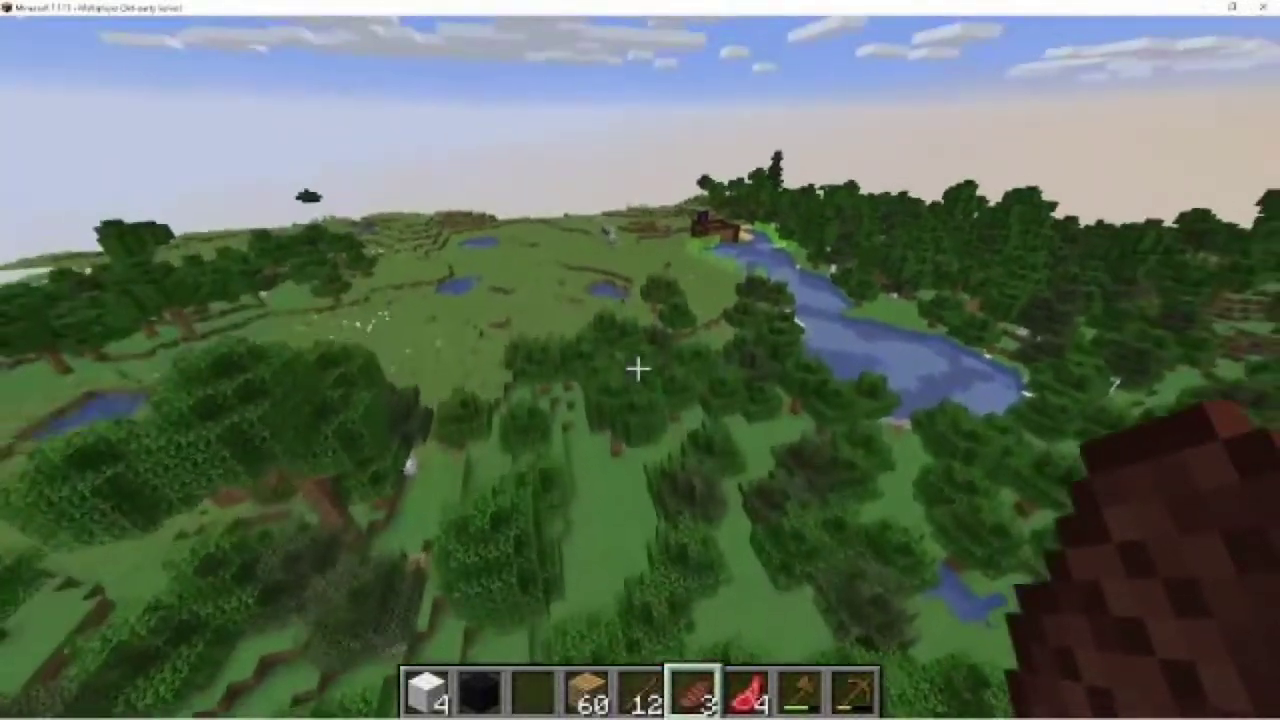
key(w)
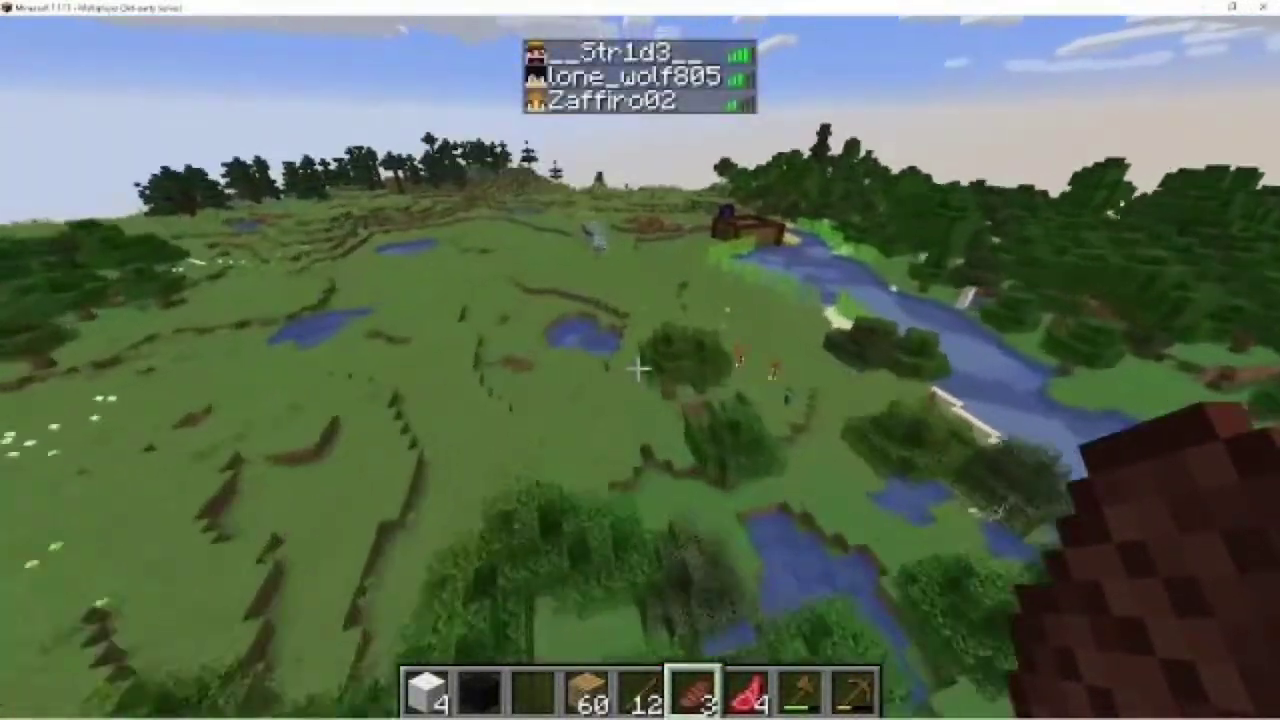
key(w)
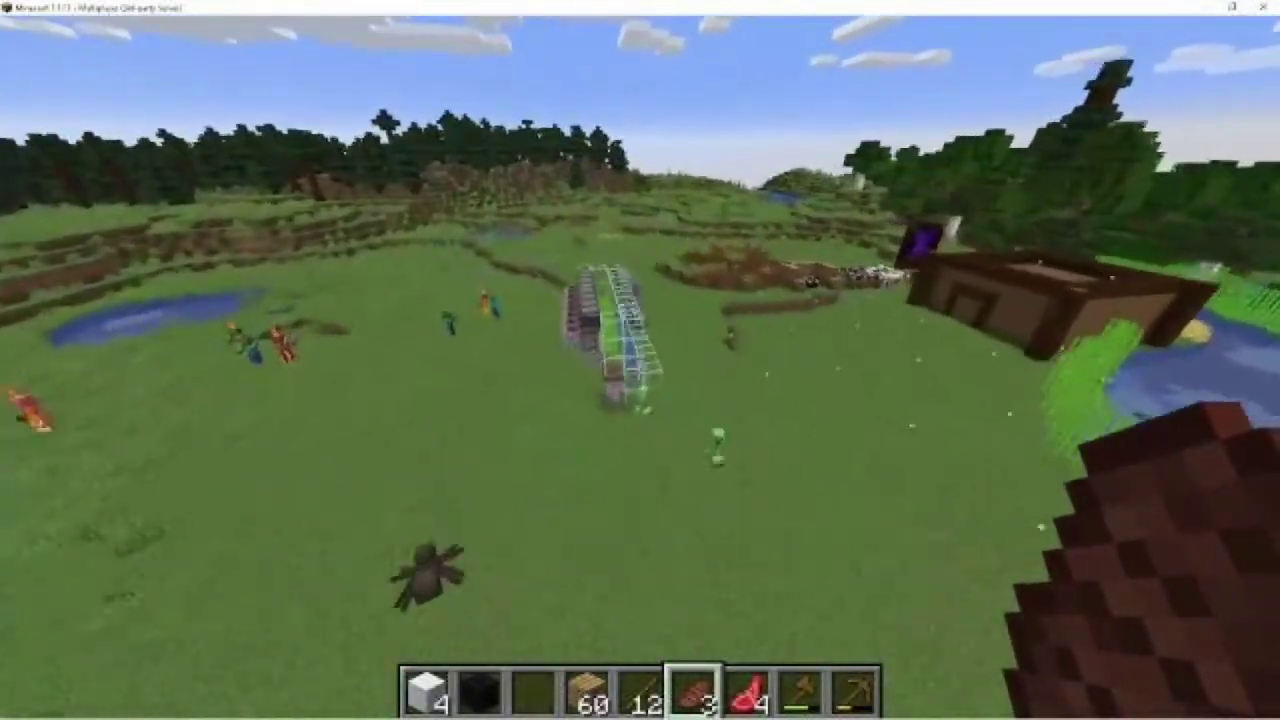
key(t)
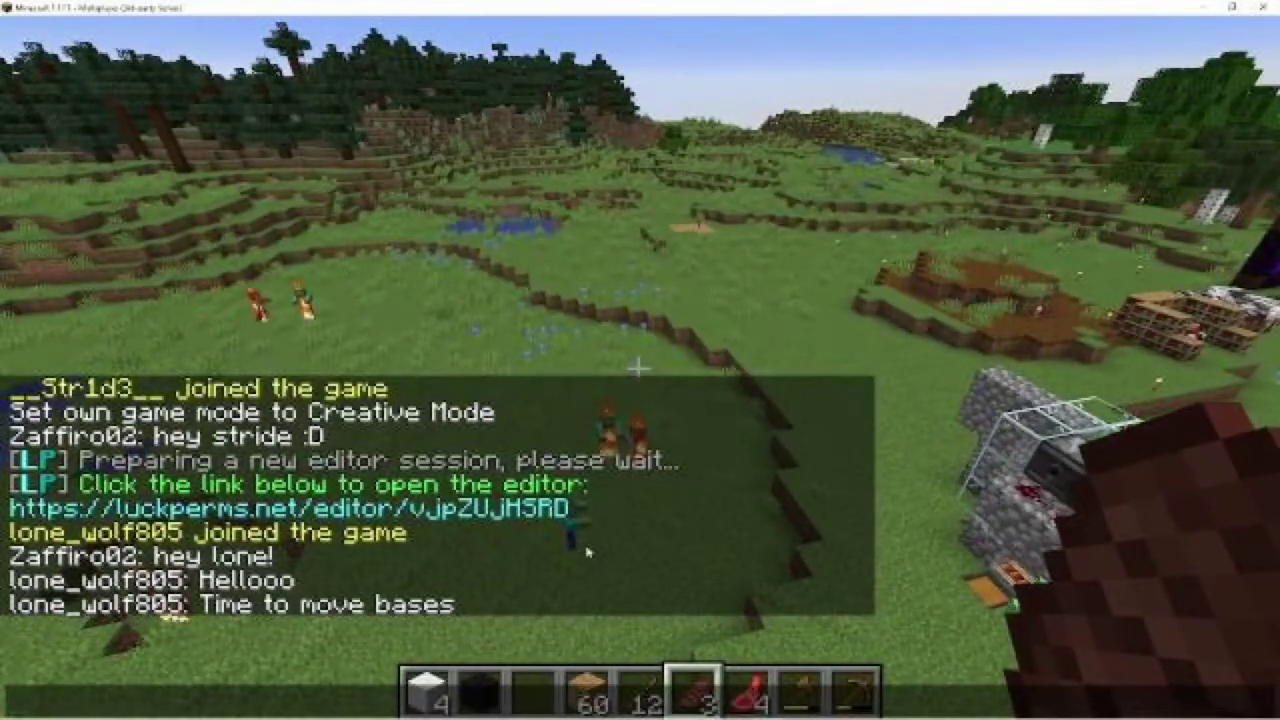
key(Escape)
key(Tab)
key(t)
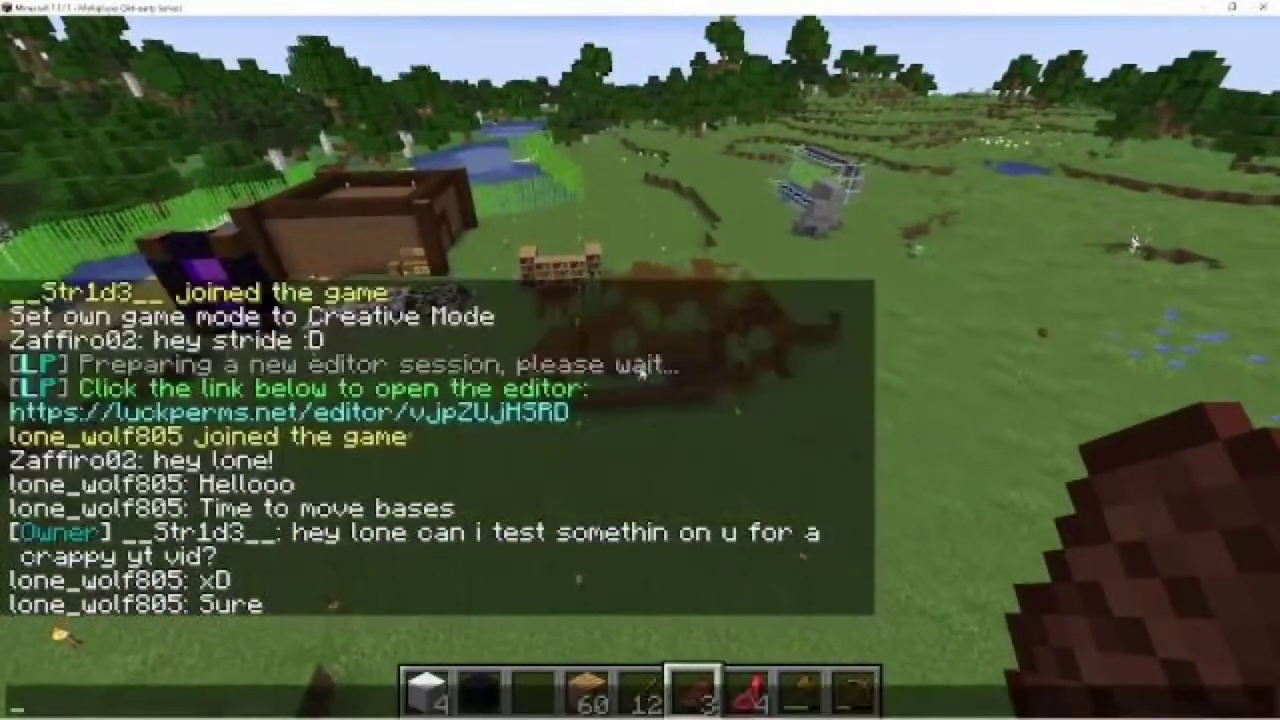
key(Escape)
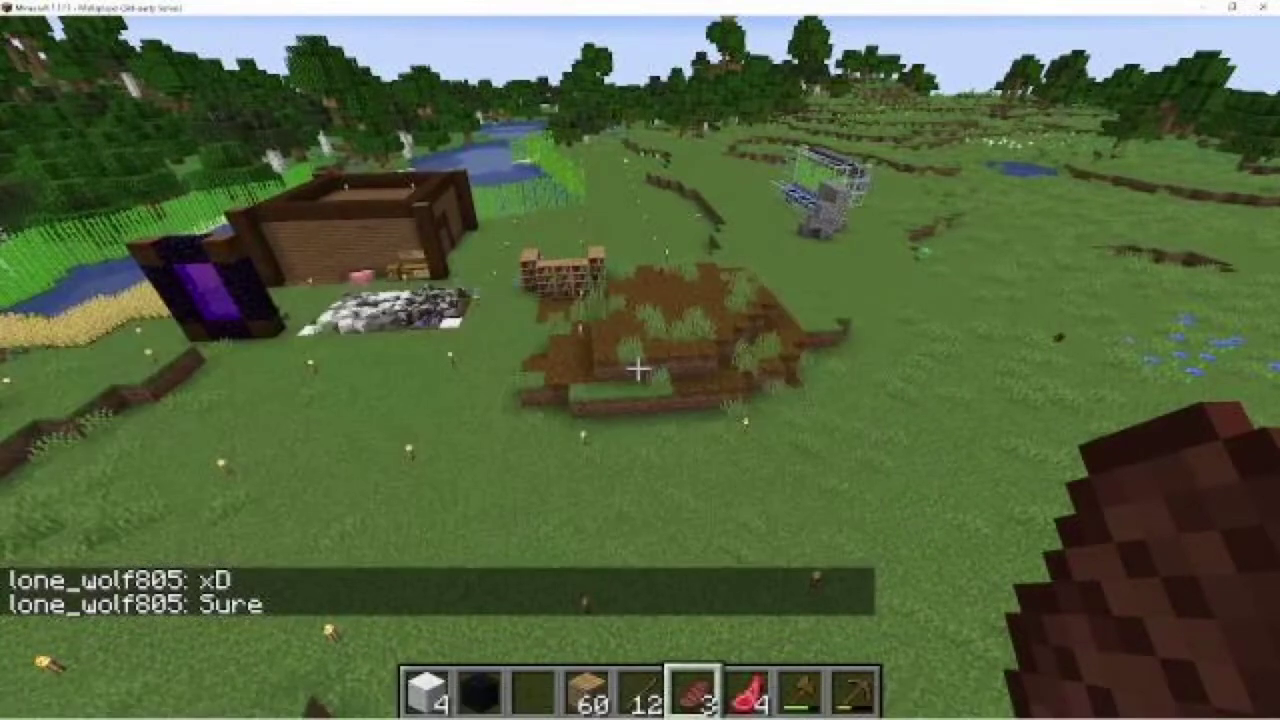
Try building a /lp user parent command in chat with tab-completion, then close chat
key(w)
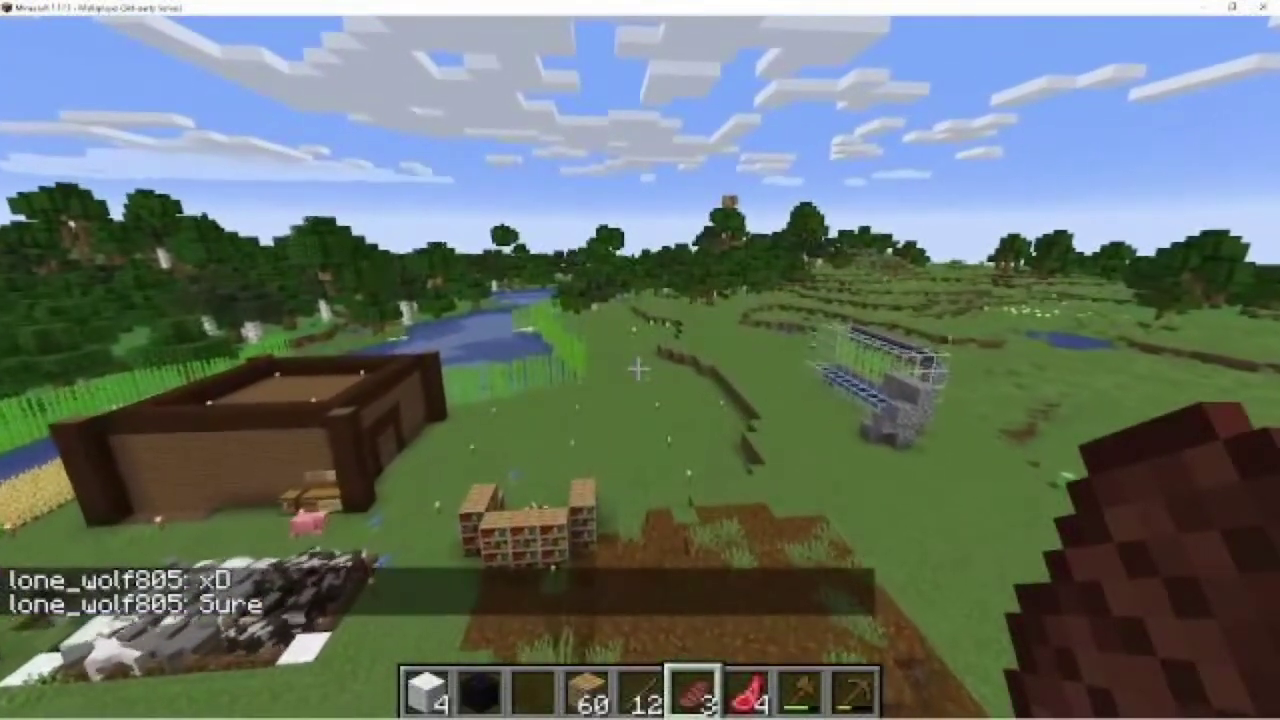
key(slash)
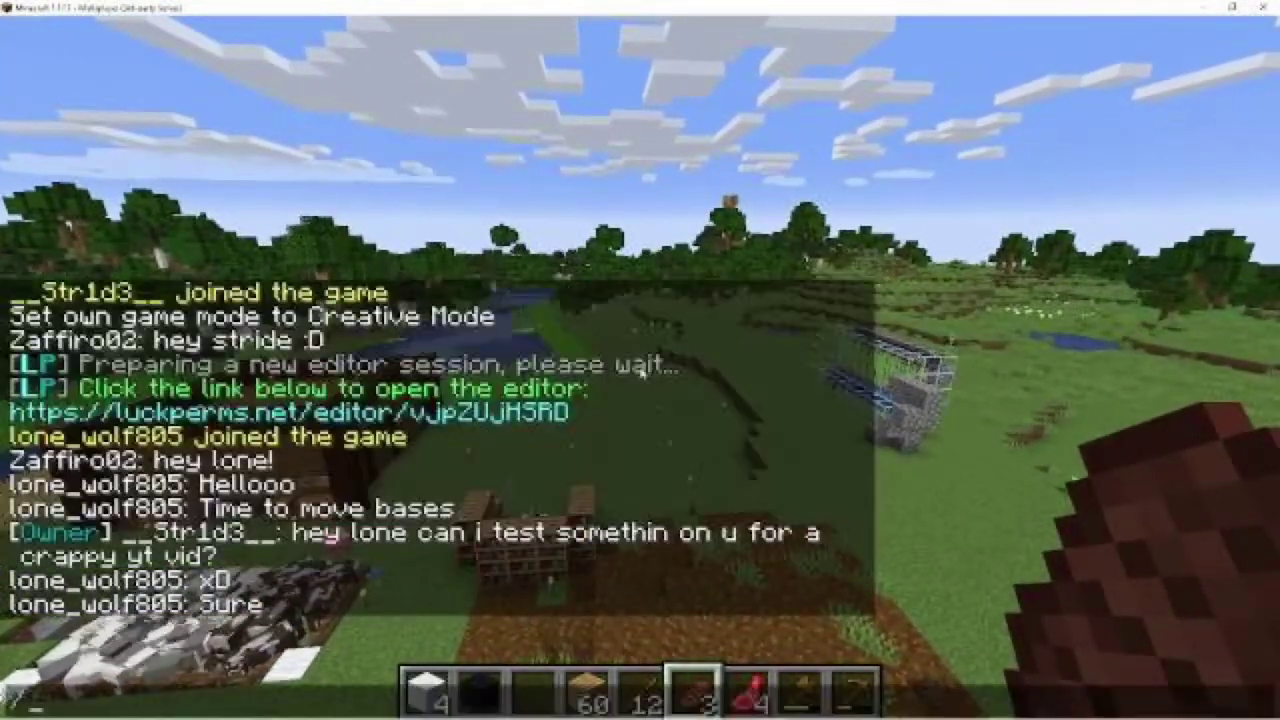
text(lpc)
key(BackSpace)
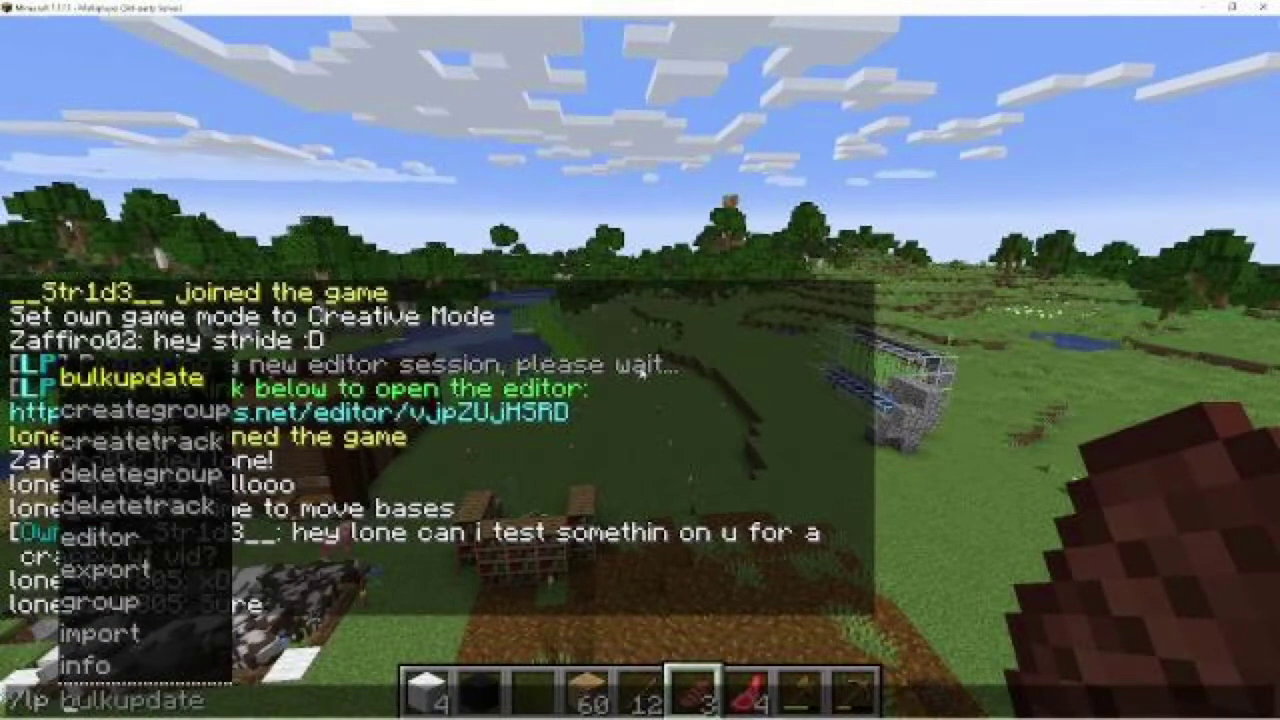
text(user __Str1d3__)
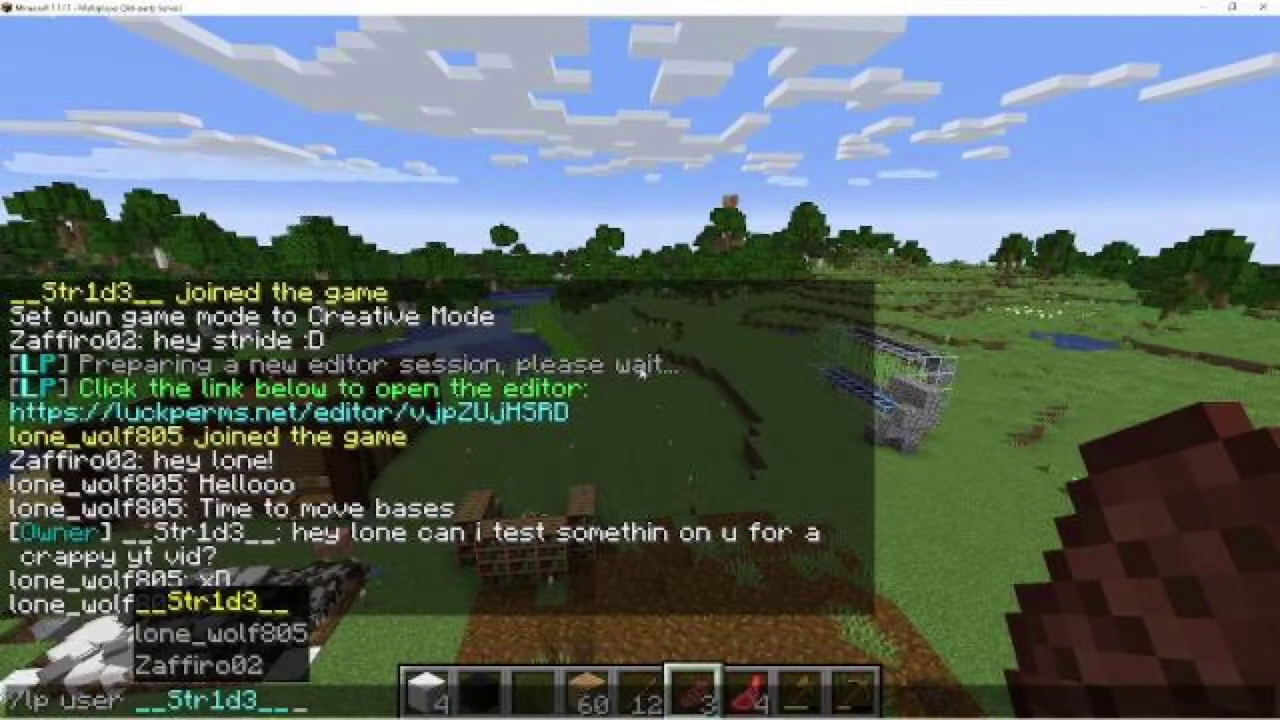
key(Tab)
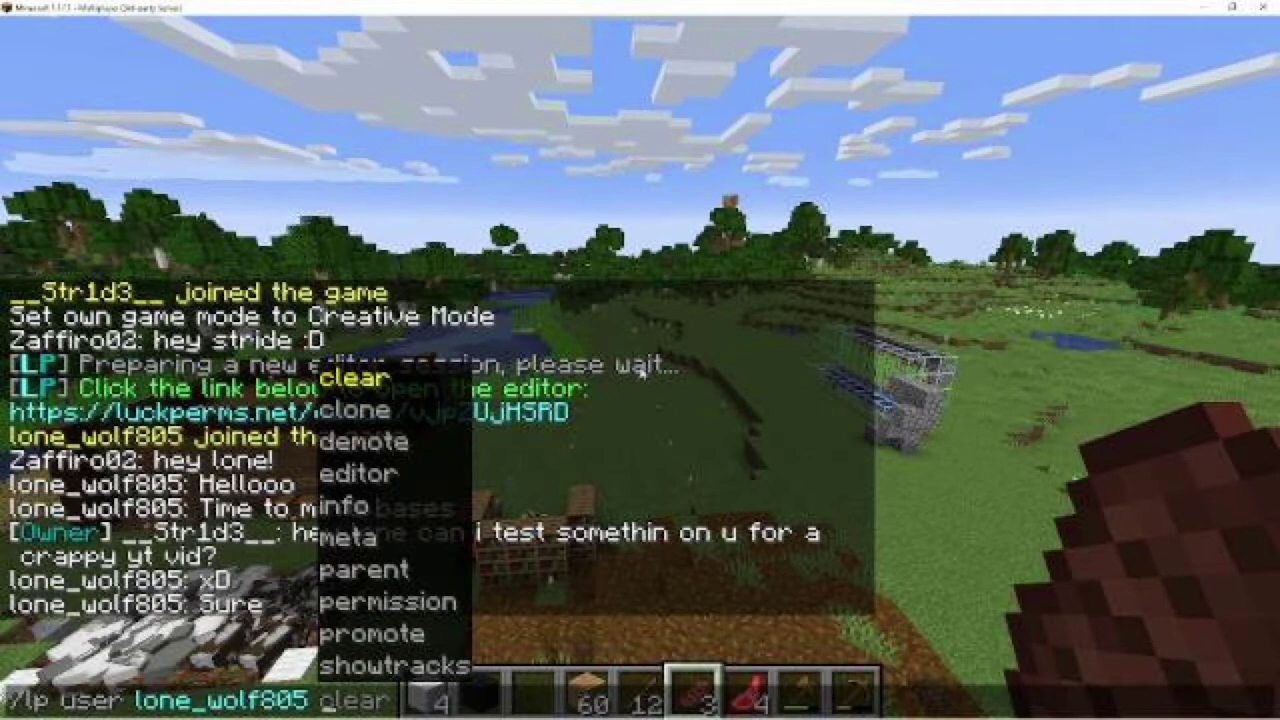
key(Tab)
key(Tab)
key(Tab)
key(Tab)
key(Tab)
key(Tab)
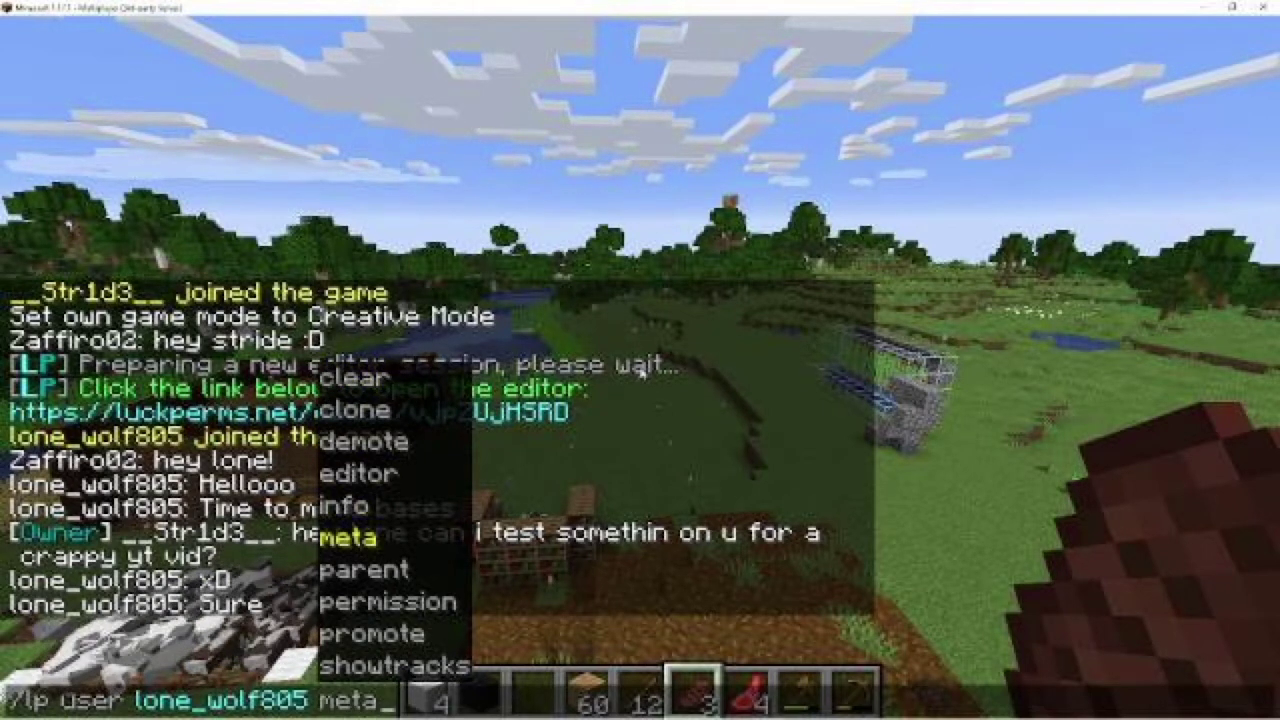
key(Tab)
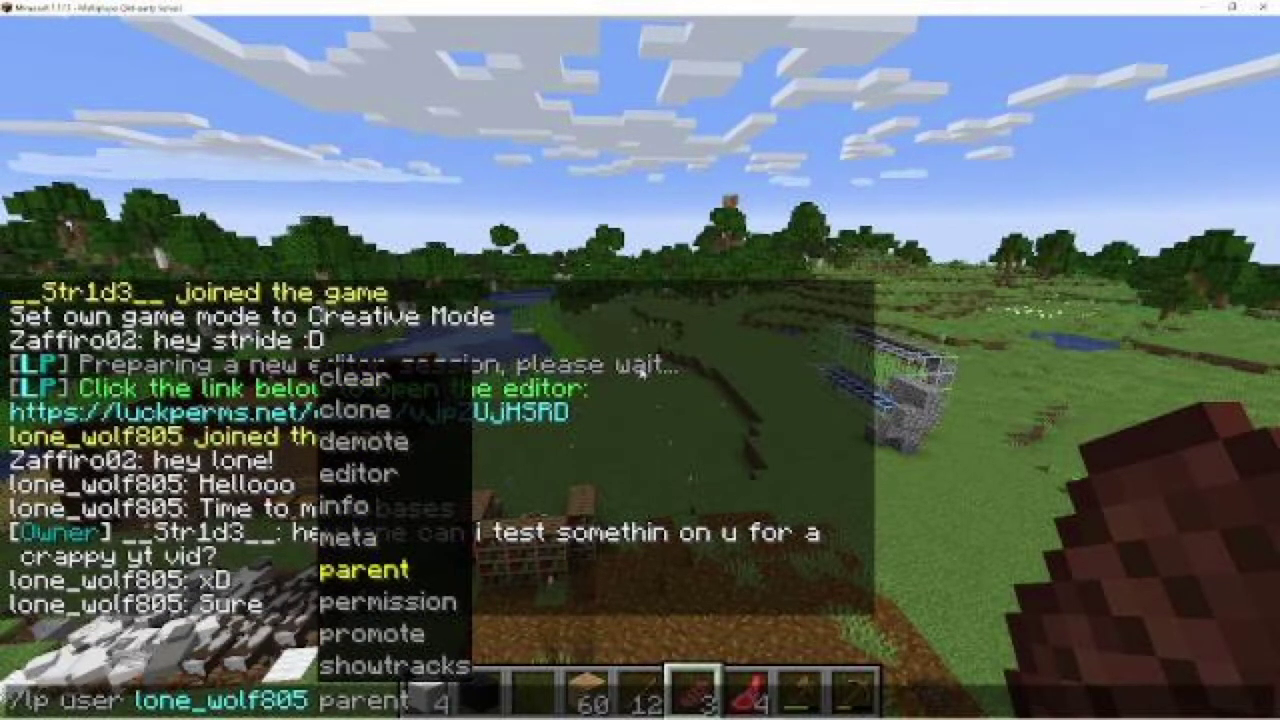
key(Tab)
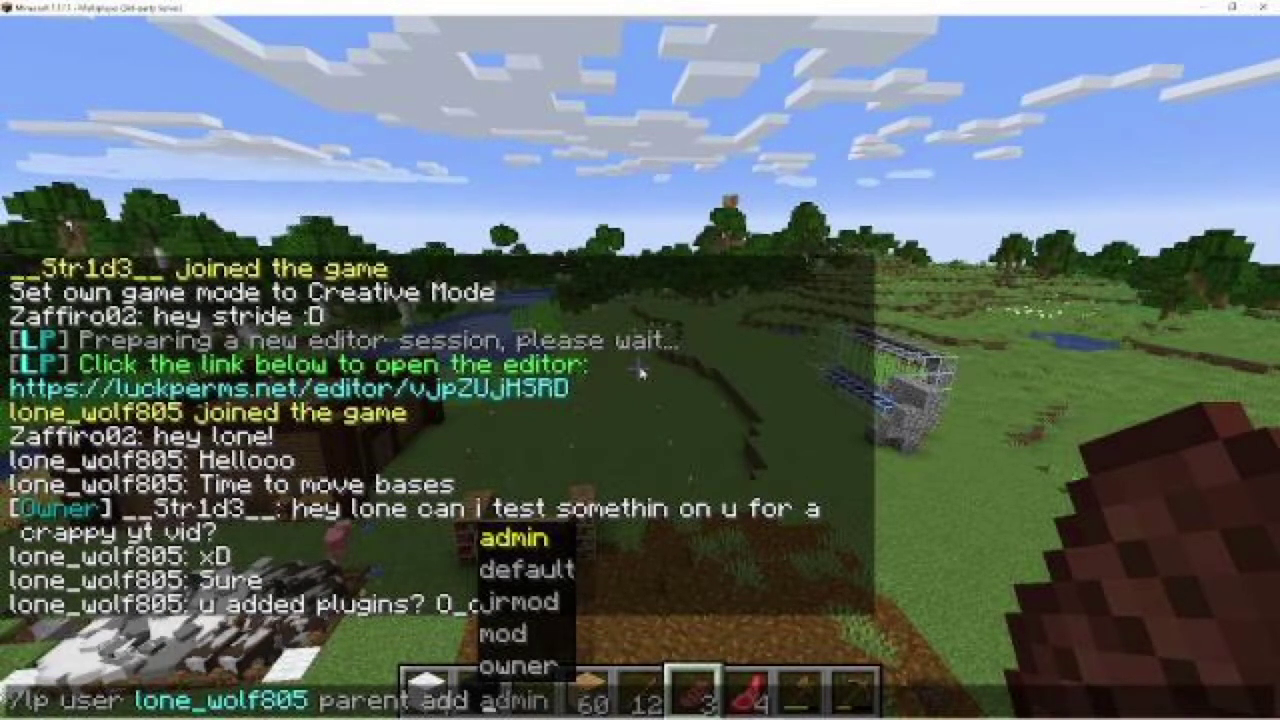
key(Escape)
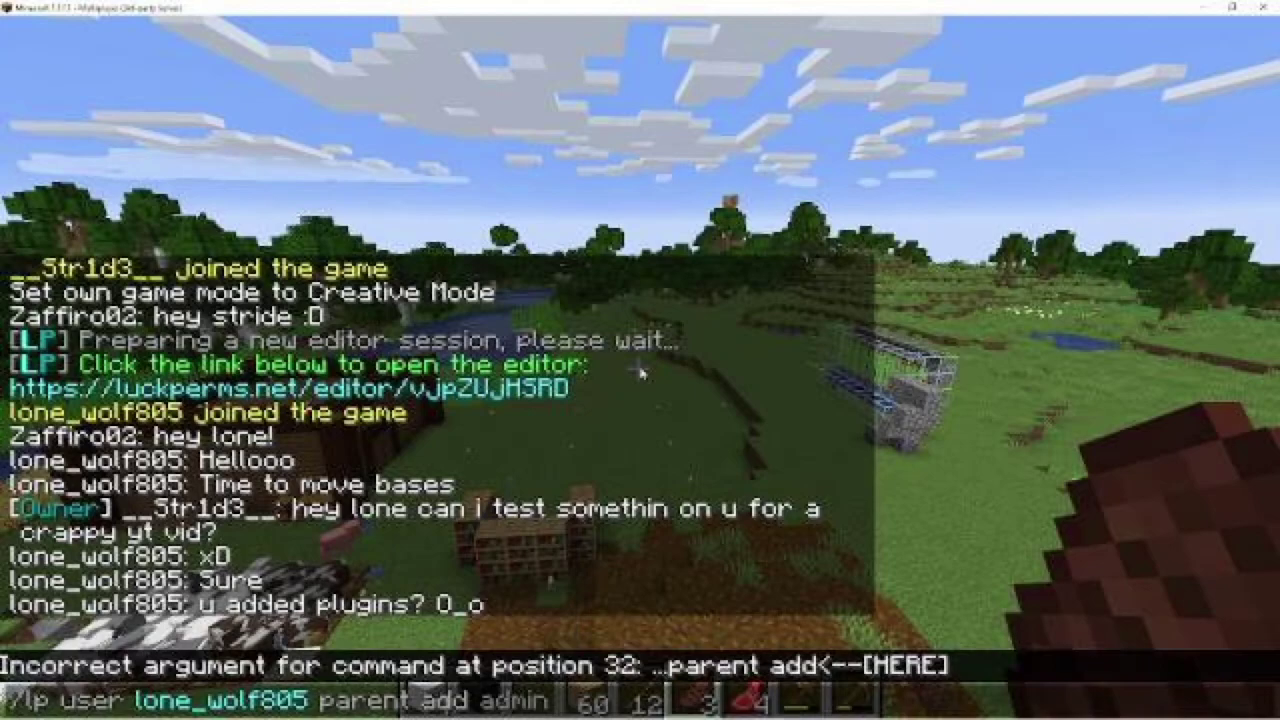
key(Escape)
Save the web editor changes and copy the applyedits command
key(t)
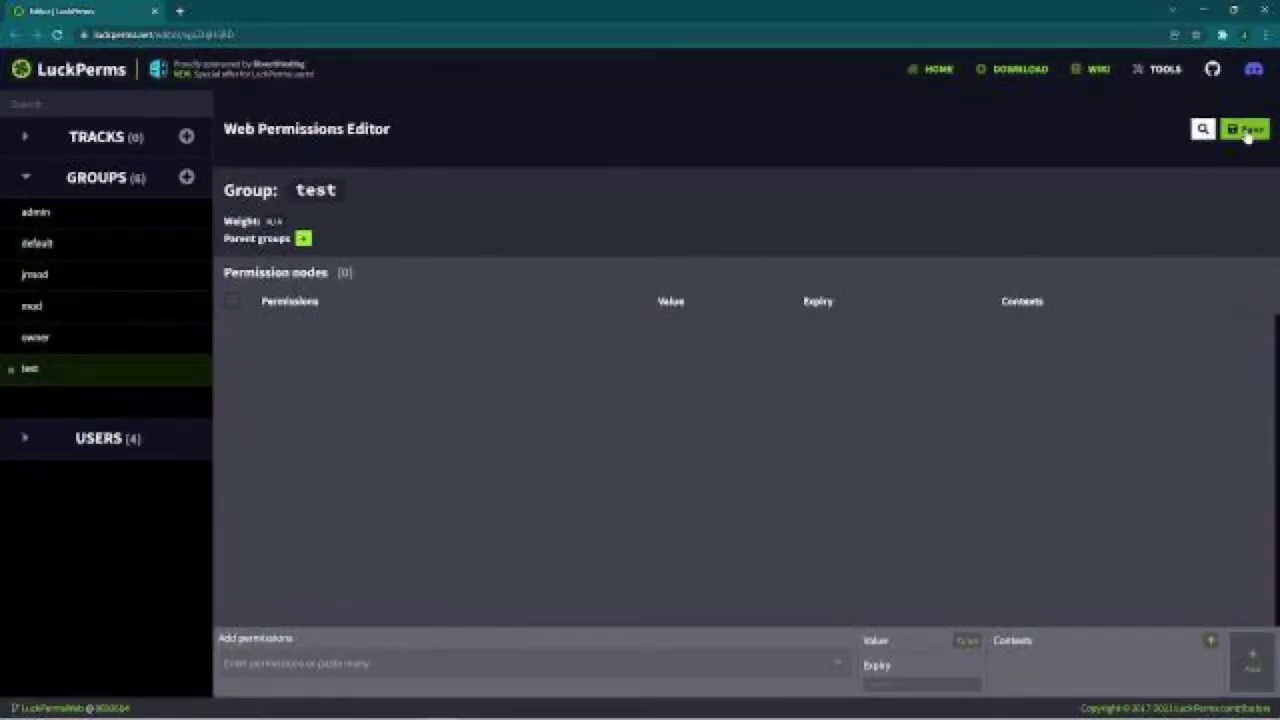
click(1246, 132)
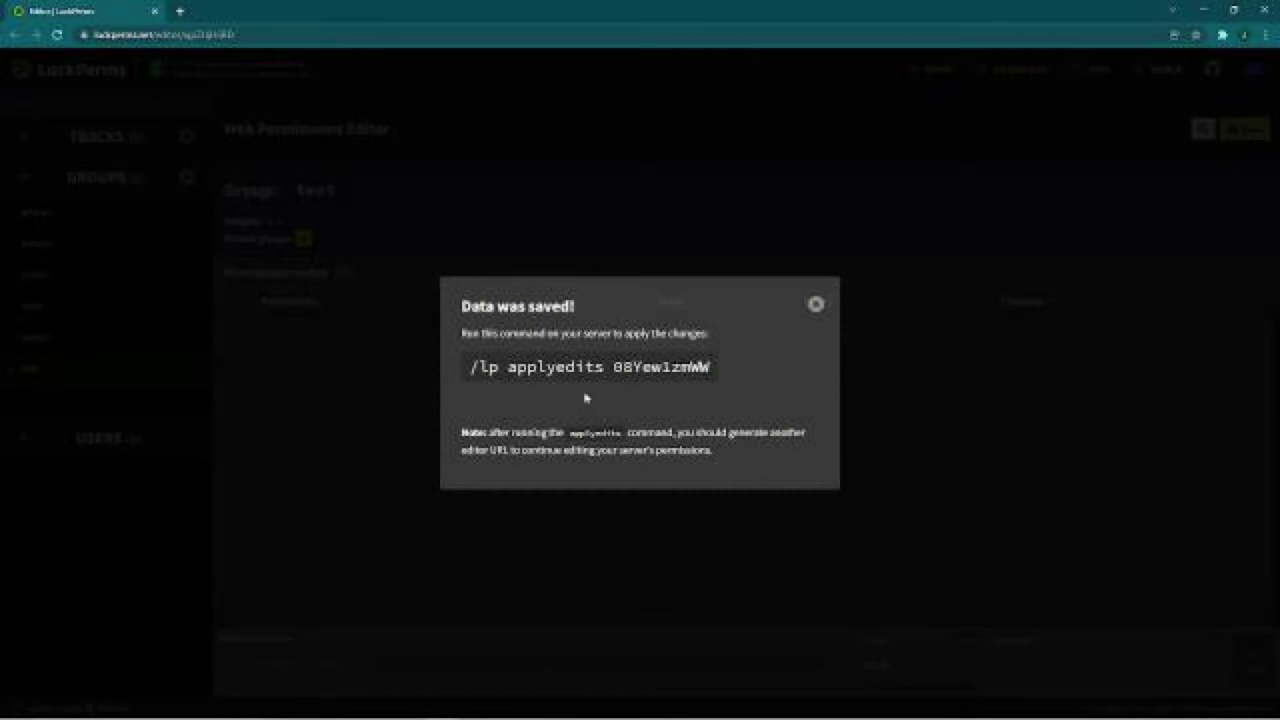
click(576, 370)
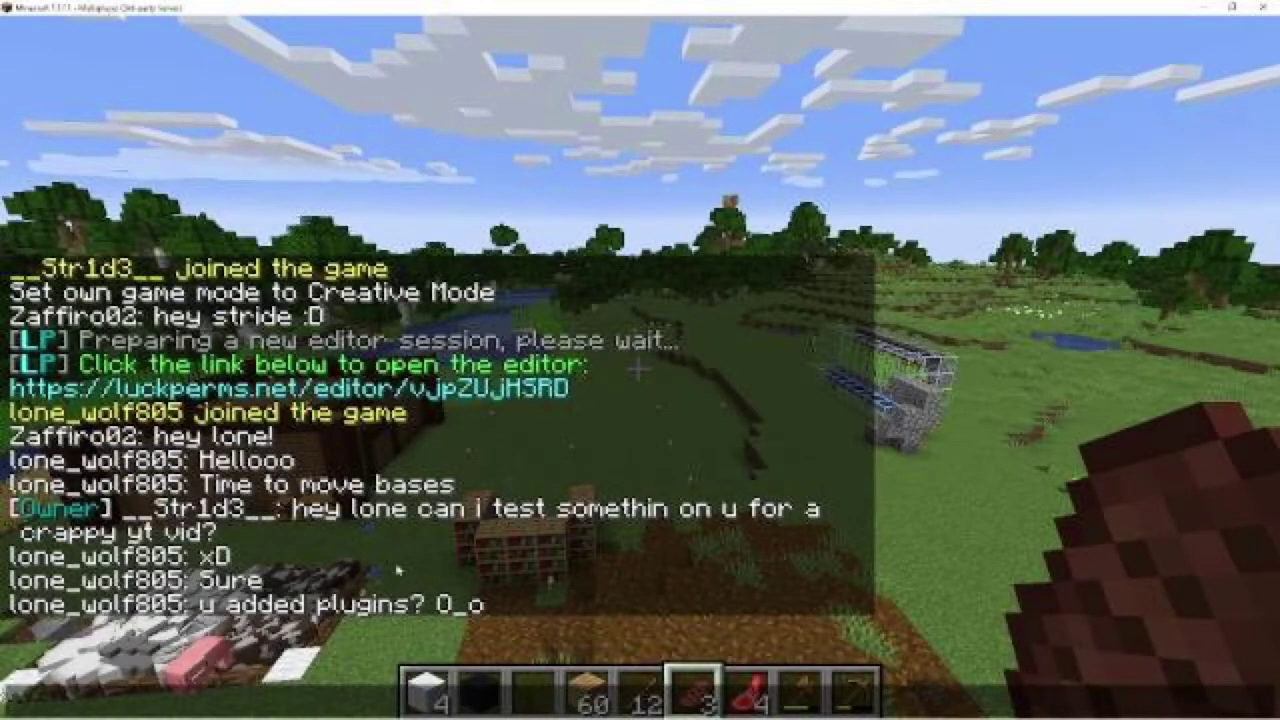
Paste and run the applyedits command in Minecraft chat
key(ctrl+v)
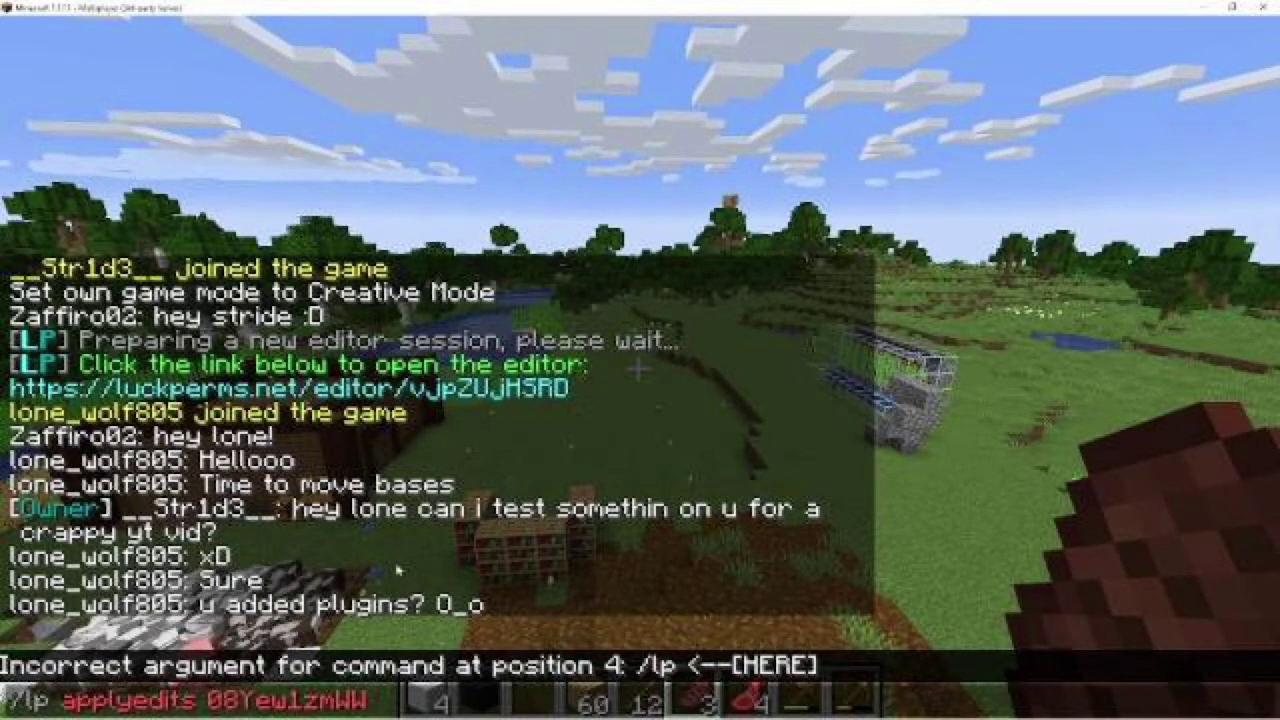
key(Left)
key(Left)
key(Left)
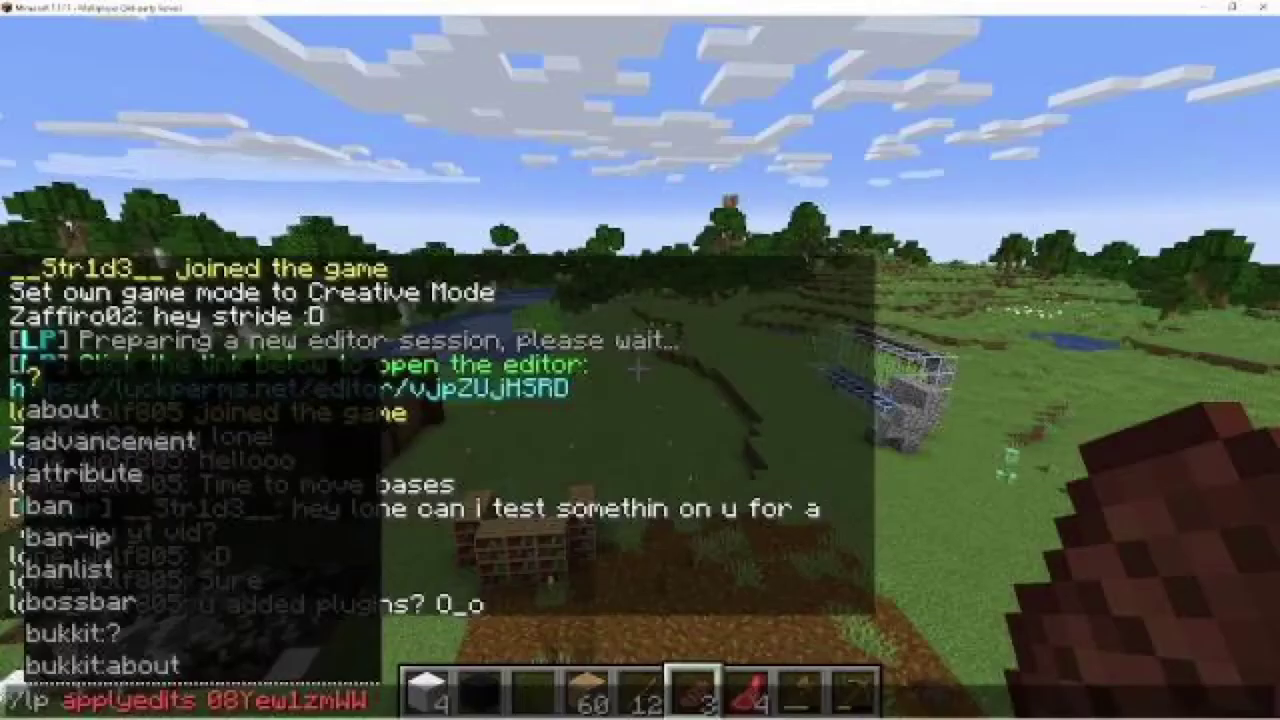
key(Return)
key(t)
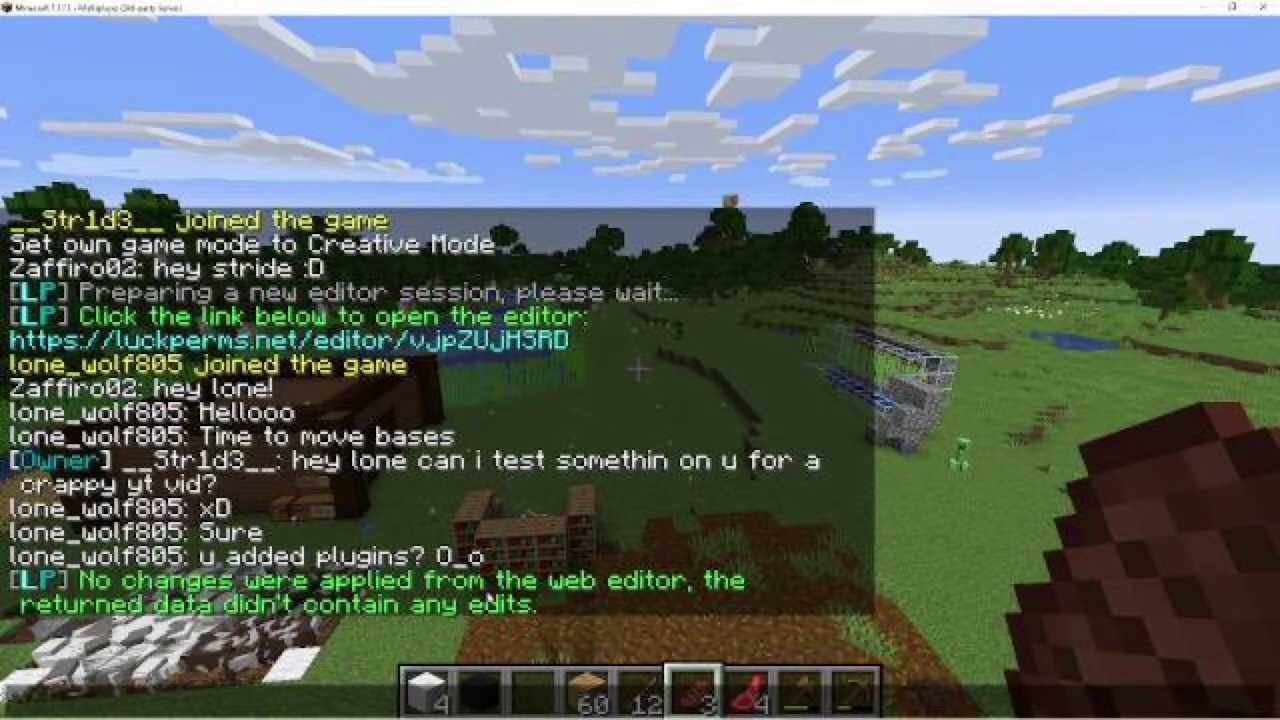
Run /lp user <other player> parent add test to put them in the test group
text(/lp )
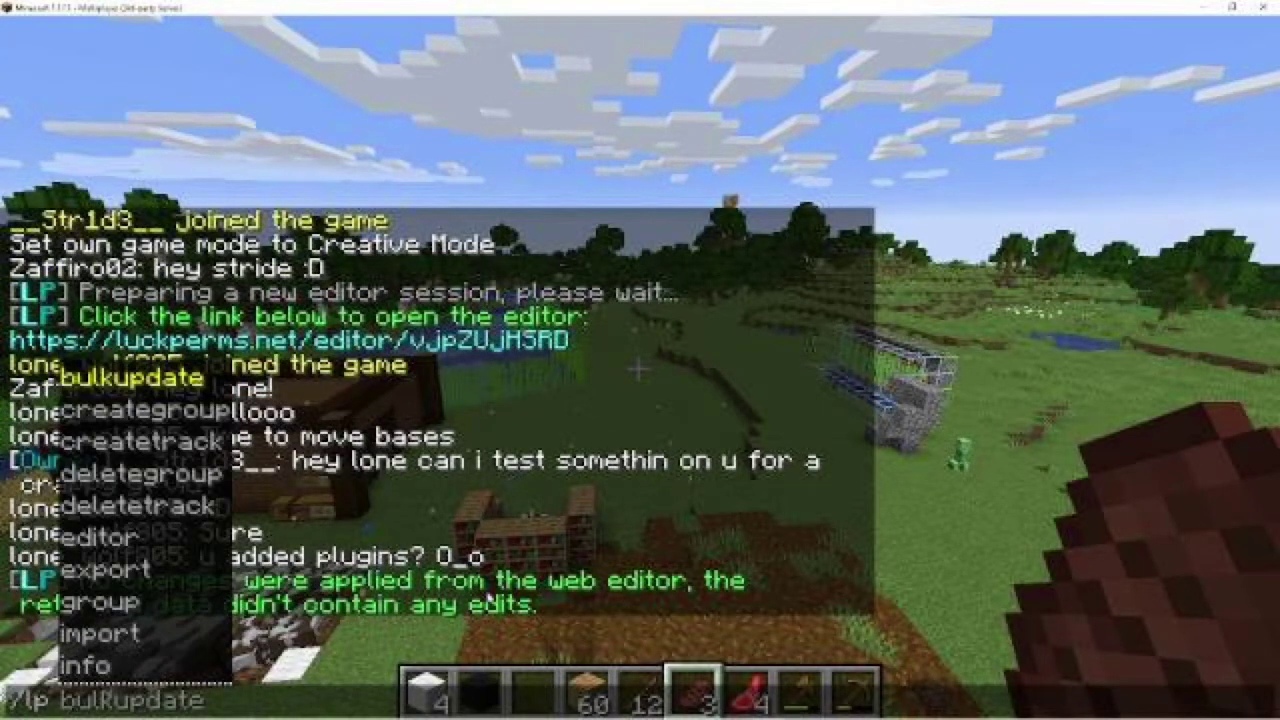
text(user)
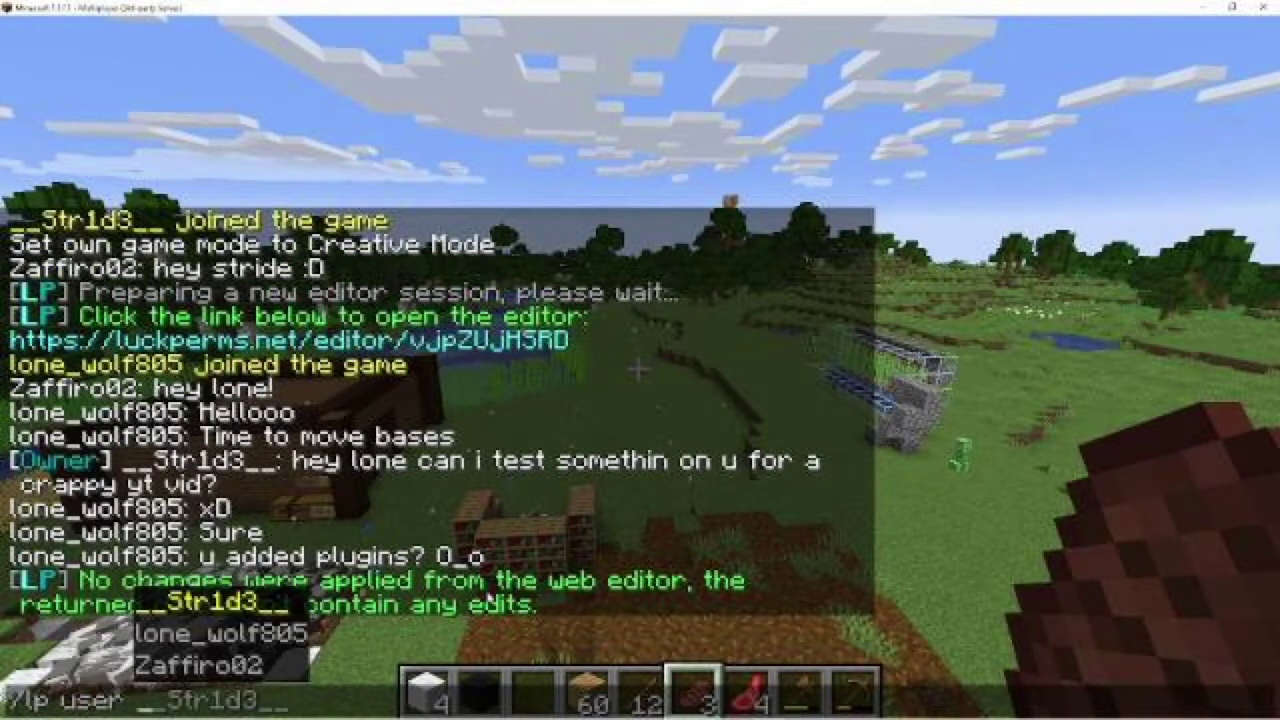
key(Tab)
key(Tab)
key(Tab)
key(Tab)
key(Tab)
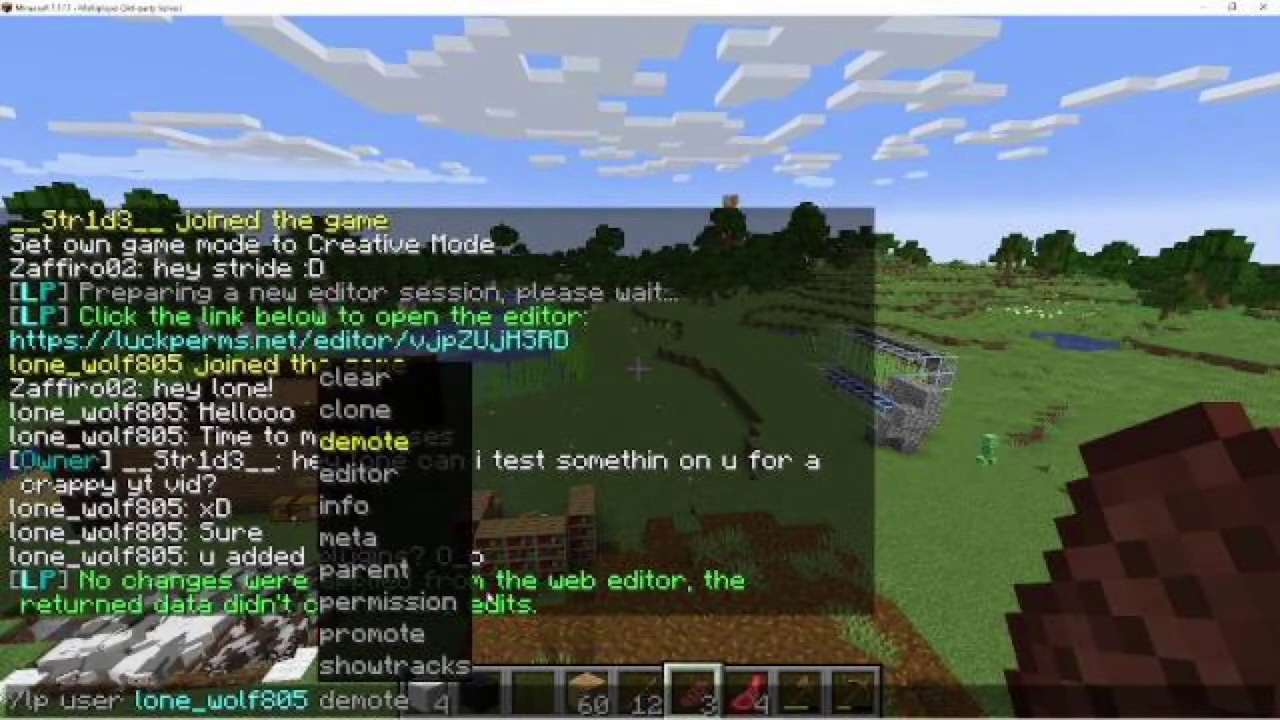
key(Tab)
key(Tab)
key(Tab)
key(Tab)
key(Tab)
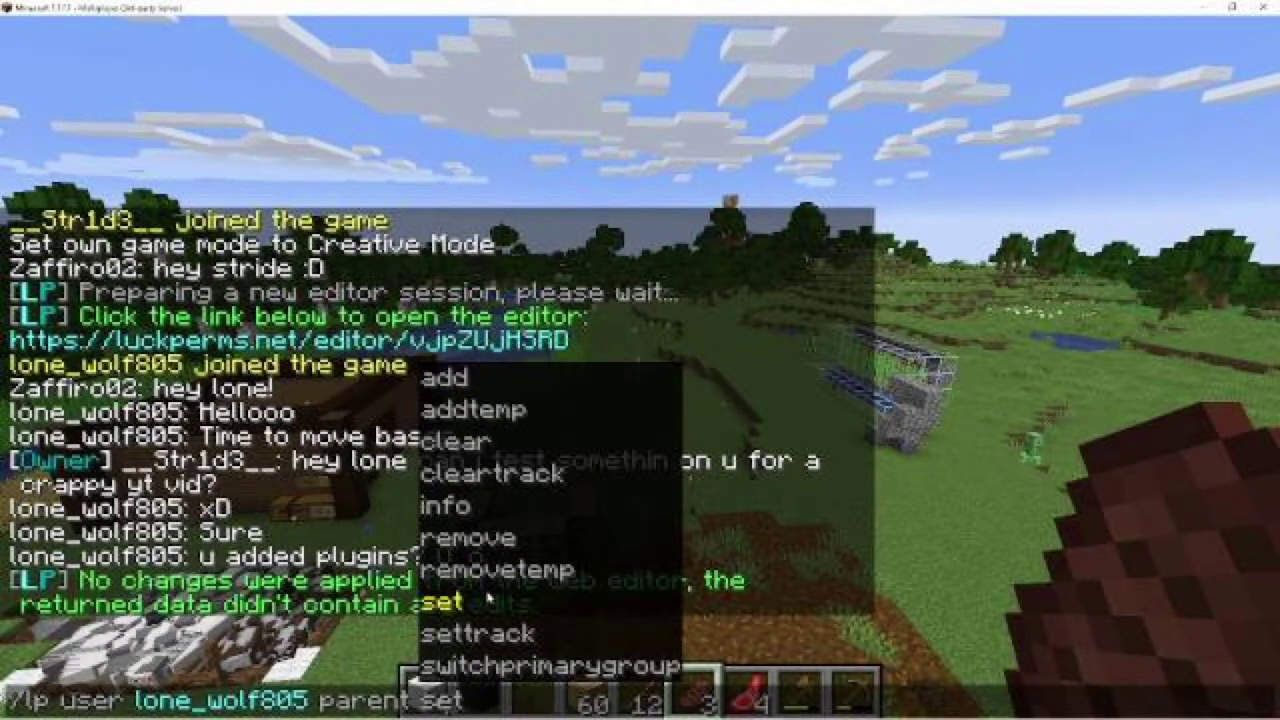
key(Tab)
key(Tab)
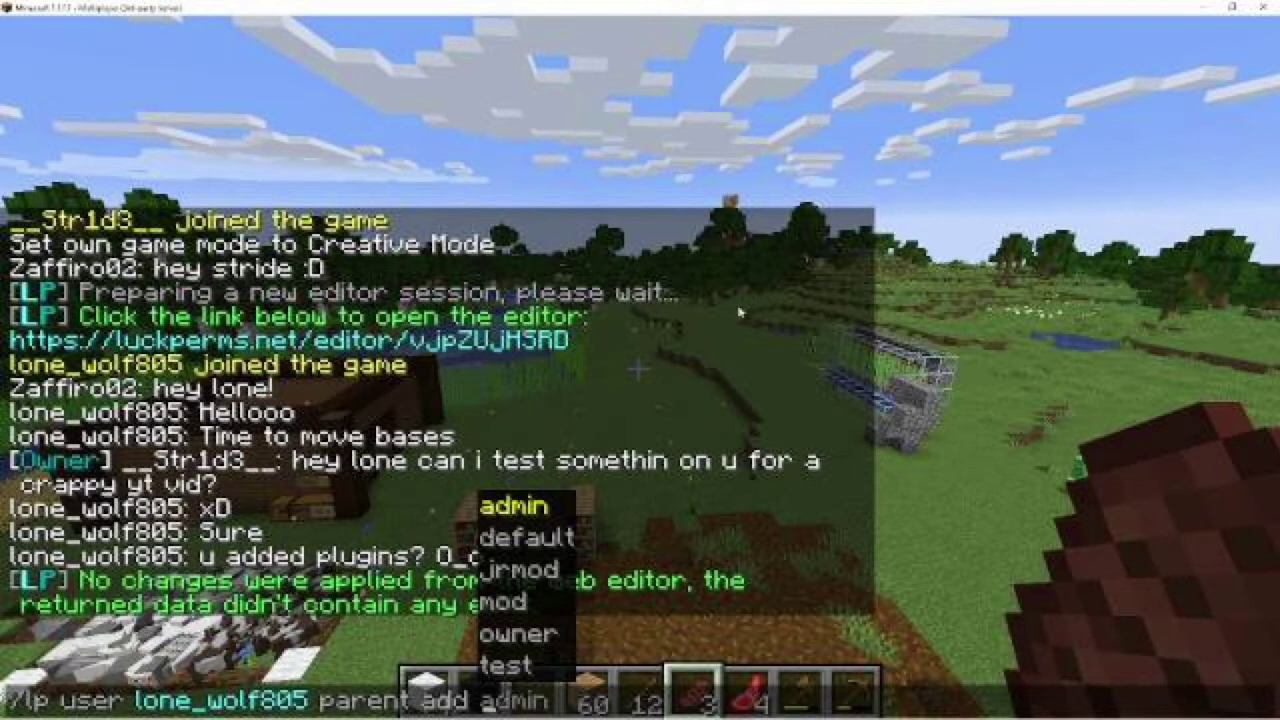
key(Up)
key(Up)
key(Tab)
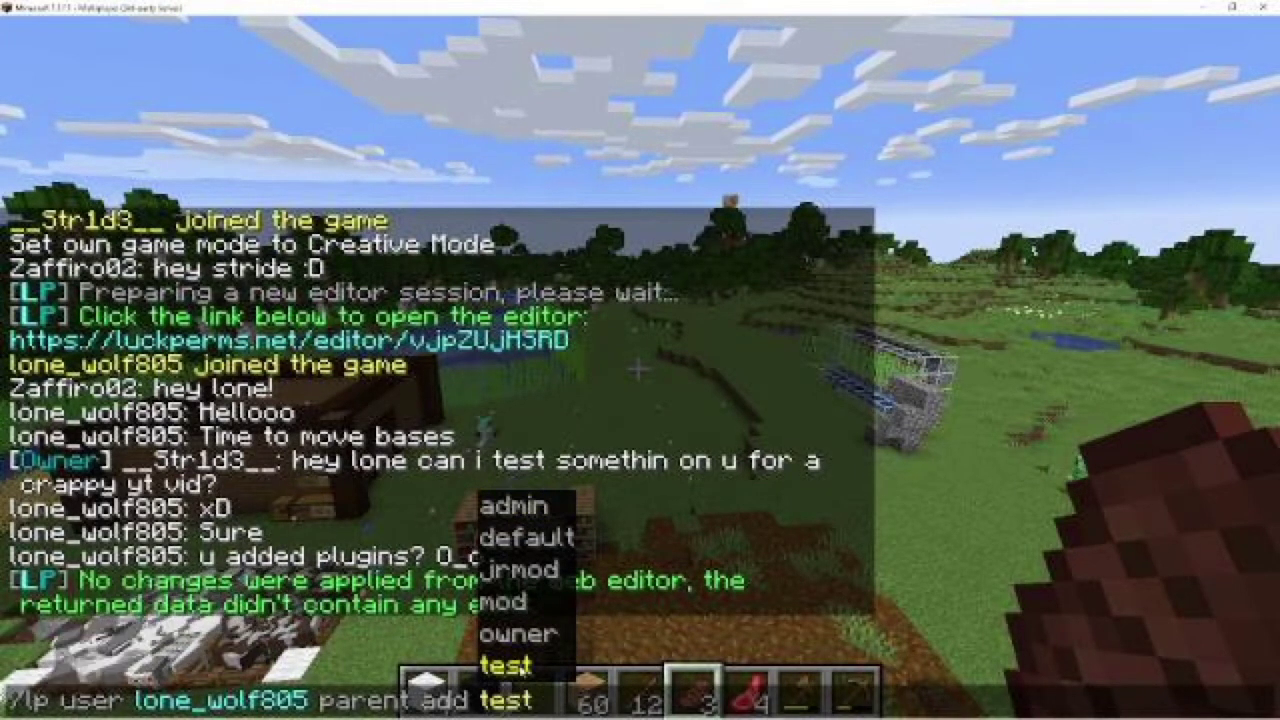
key(Return)
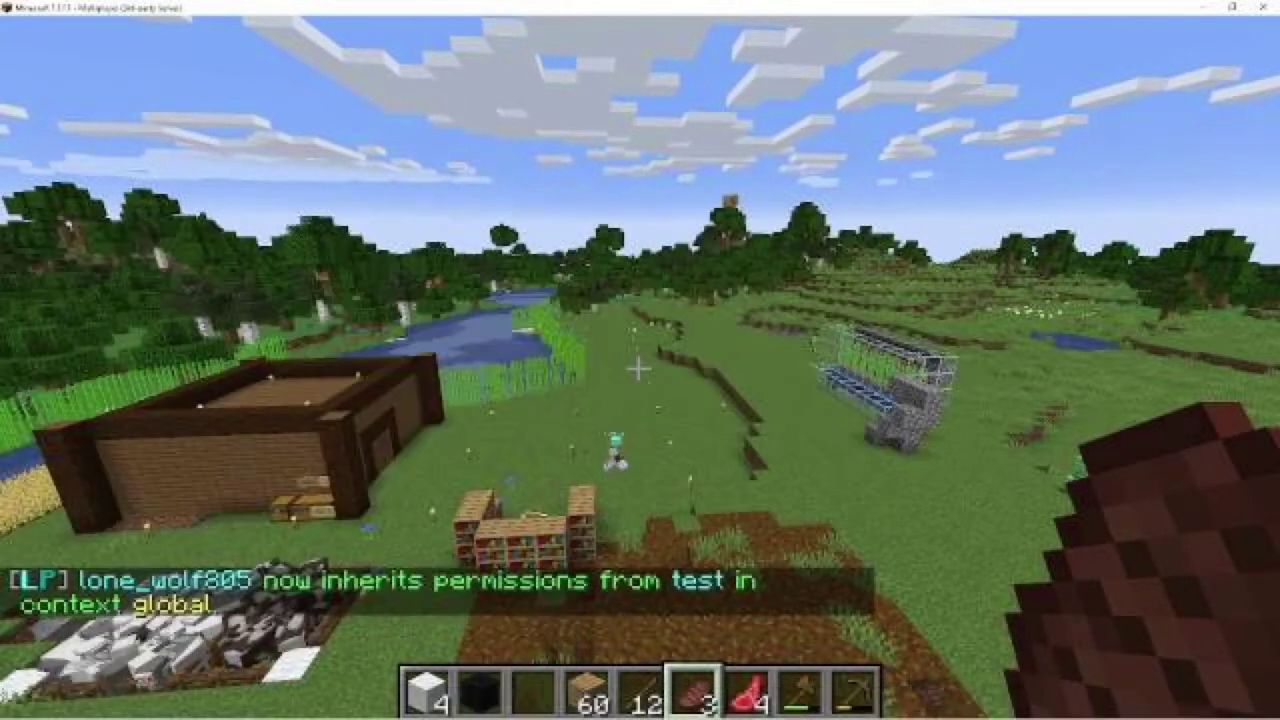
Type /lp group test meta addprefix 100 "[&7Test&f]" in chat without sending it
key(t)
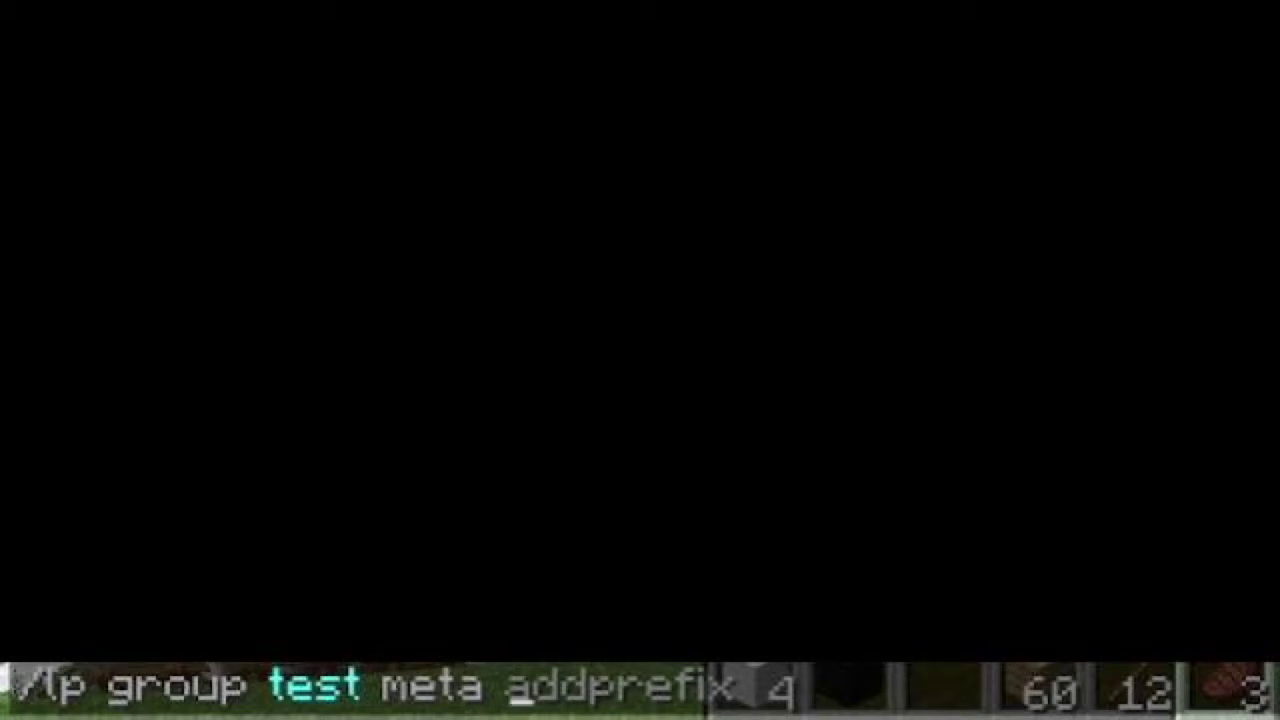
key(Tab)
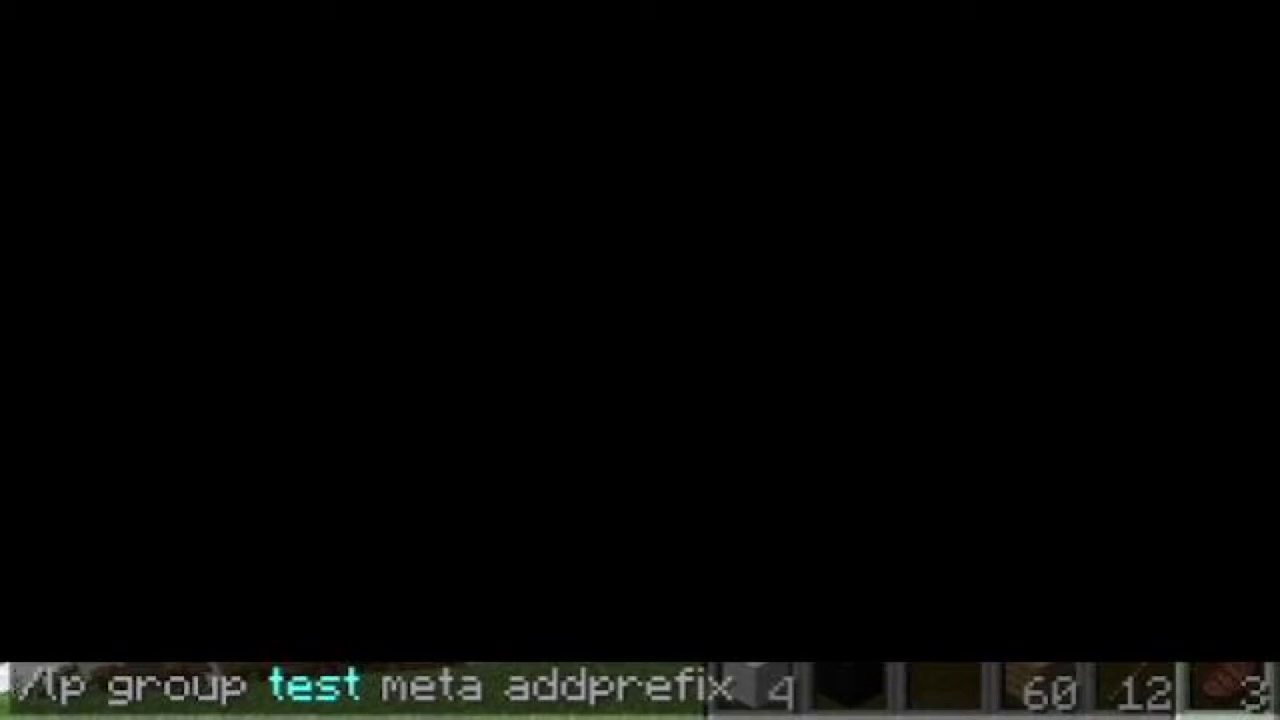
text(100 ")
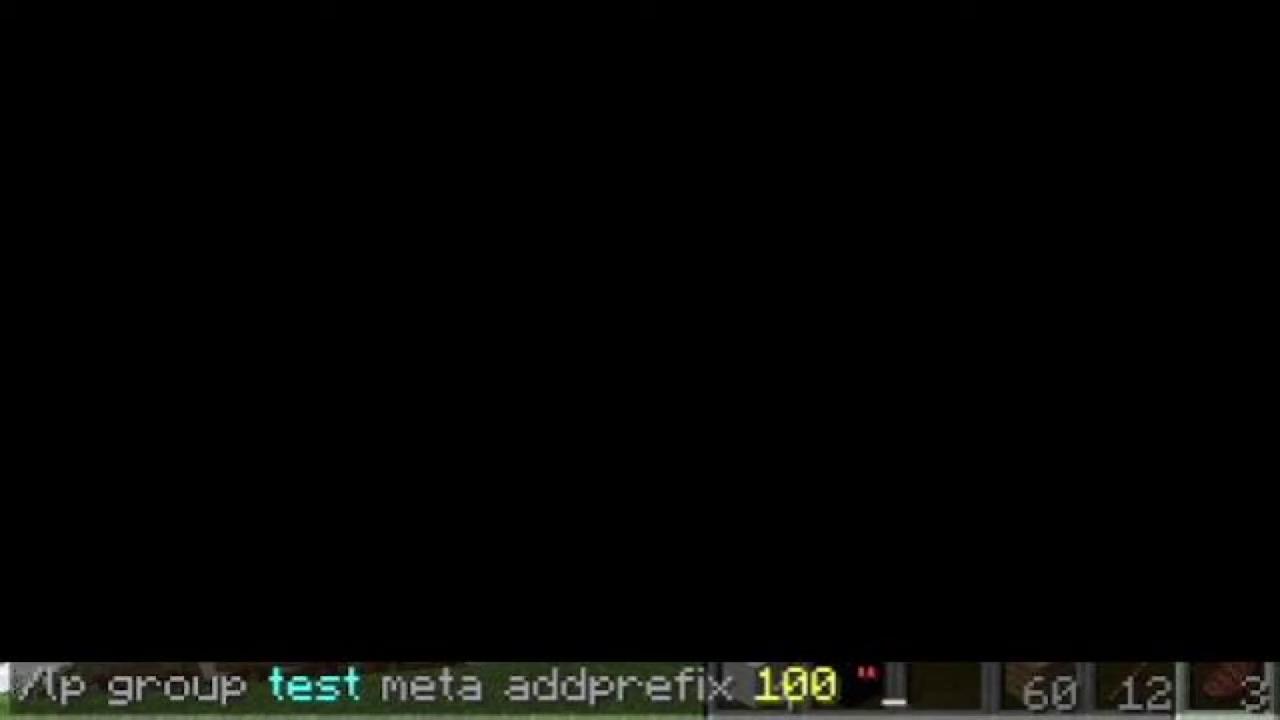
text([)
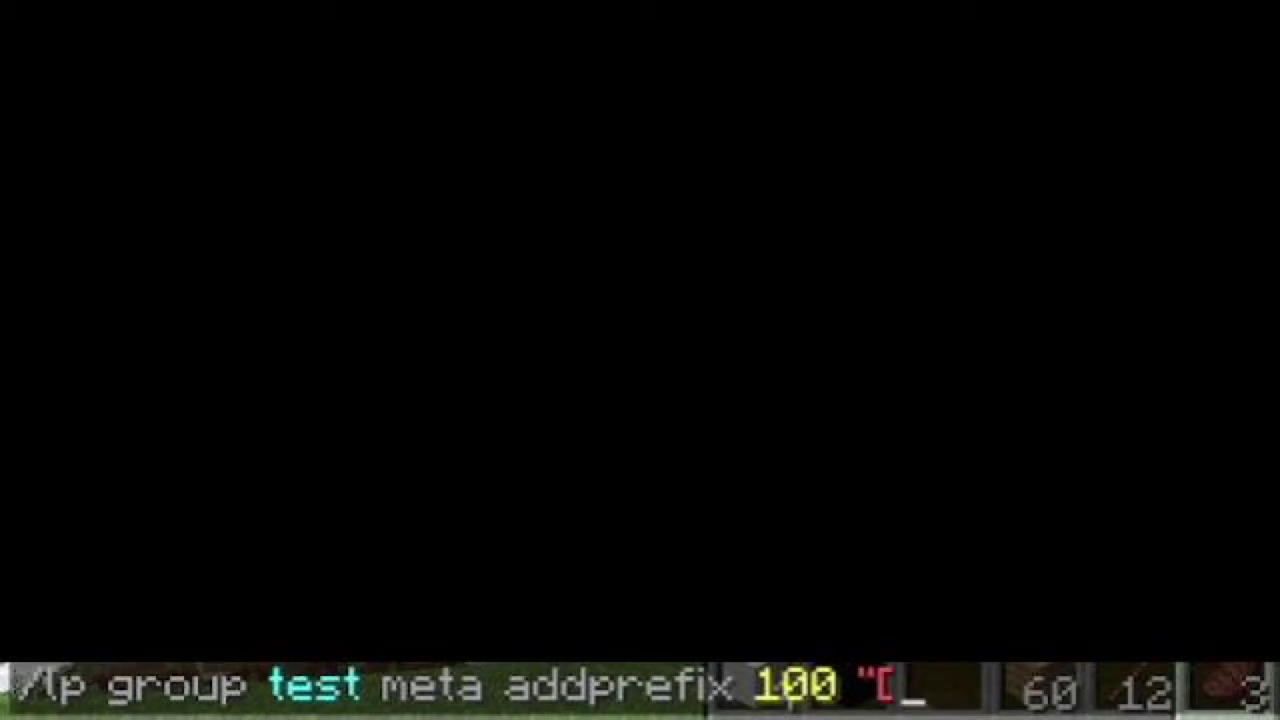
text(&7)
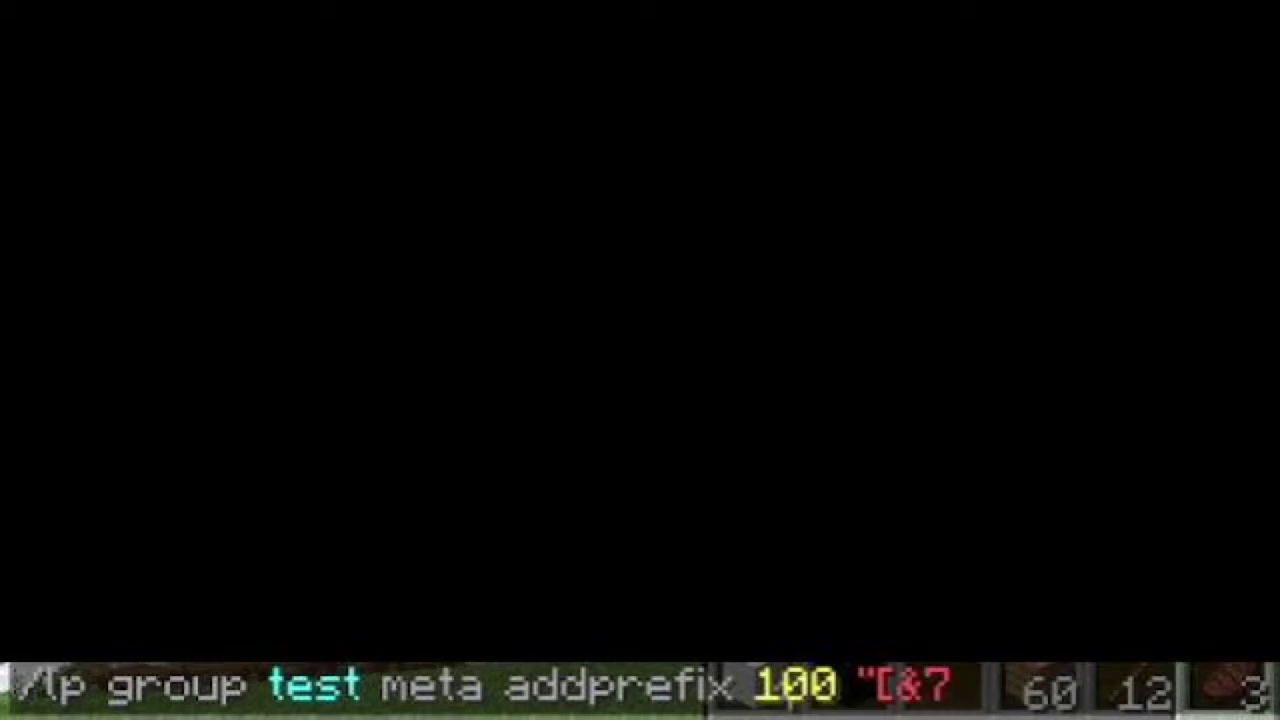
text(Test)
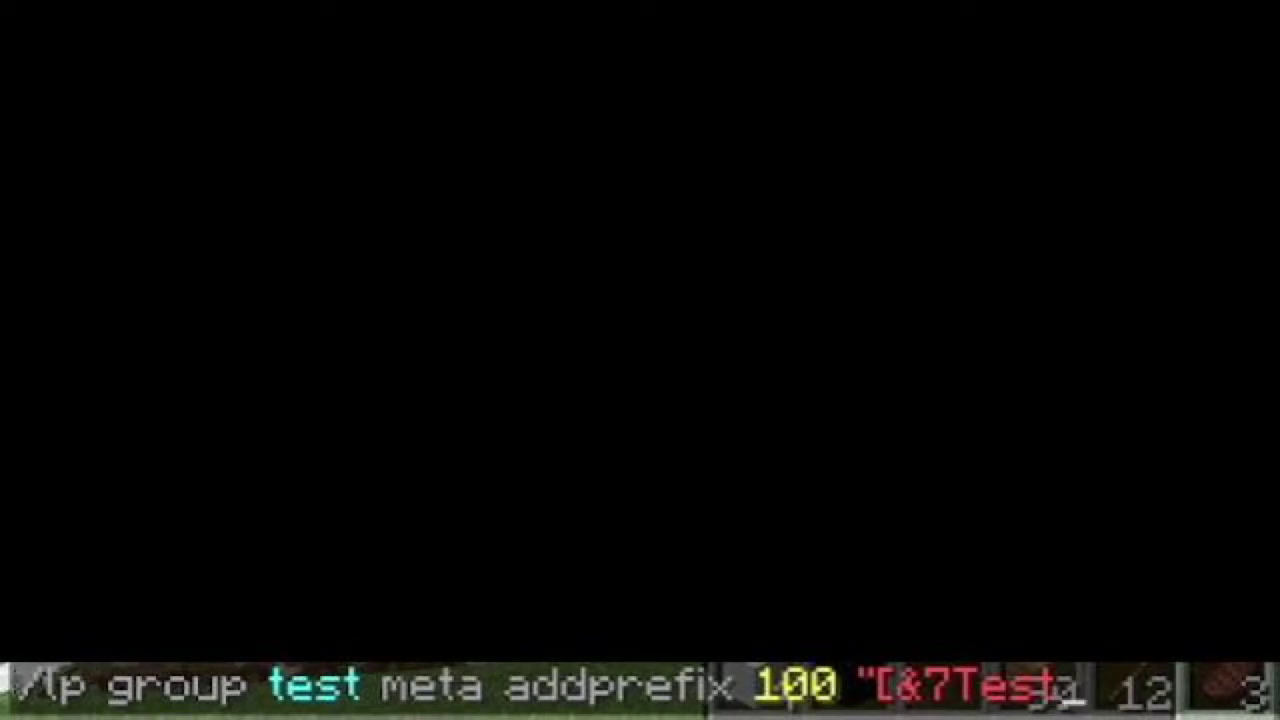
text(&f)
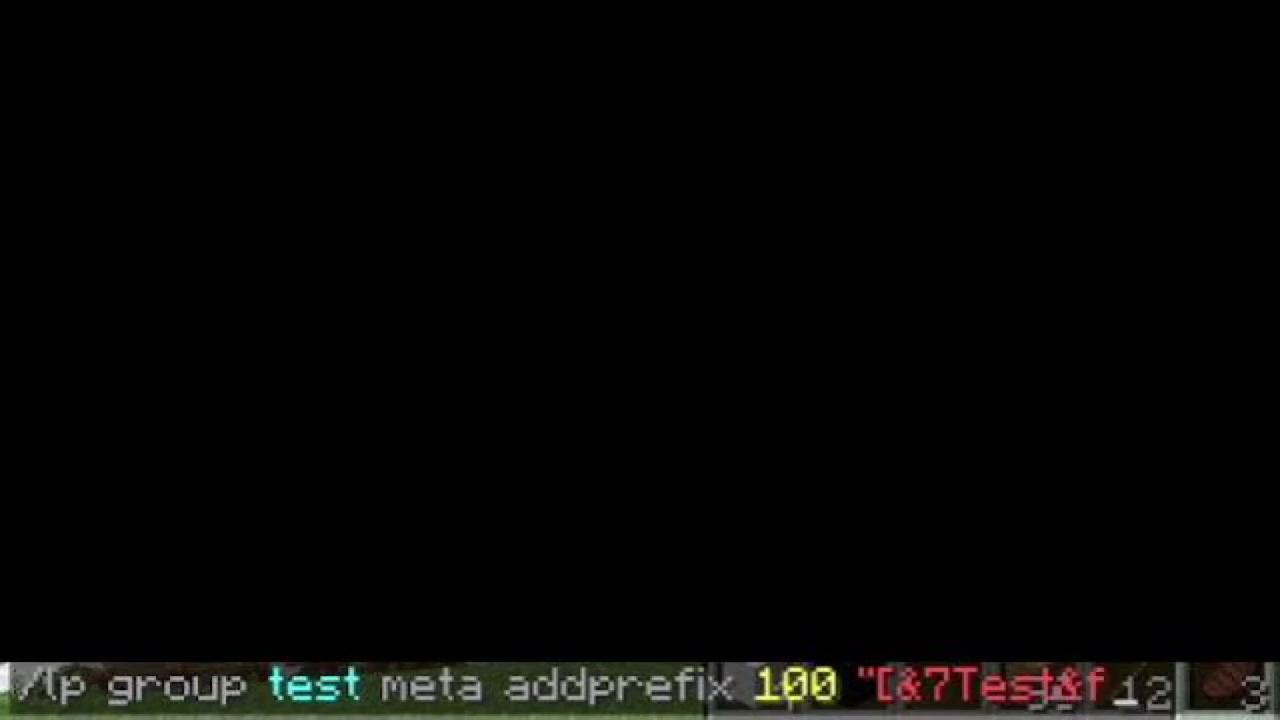
text(])
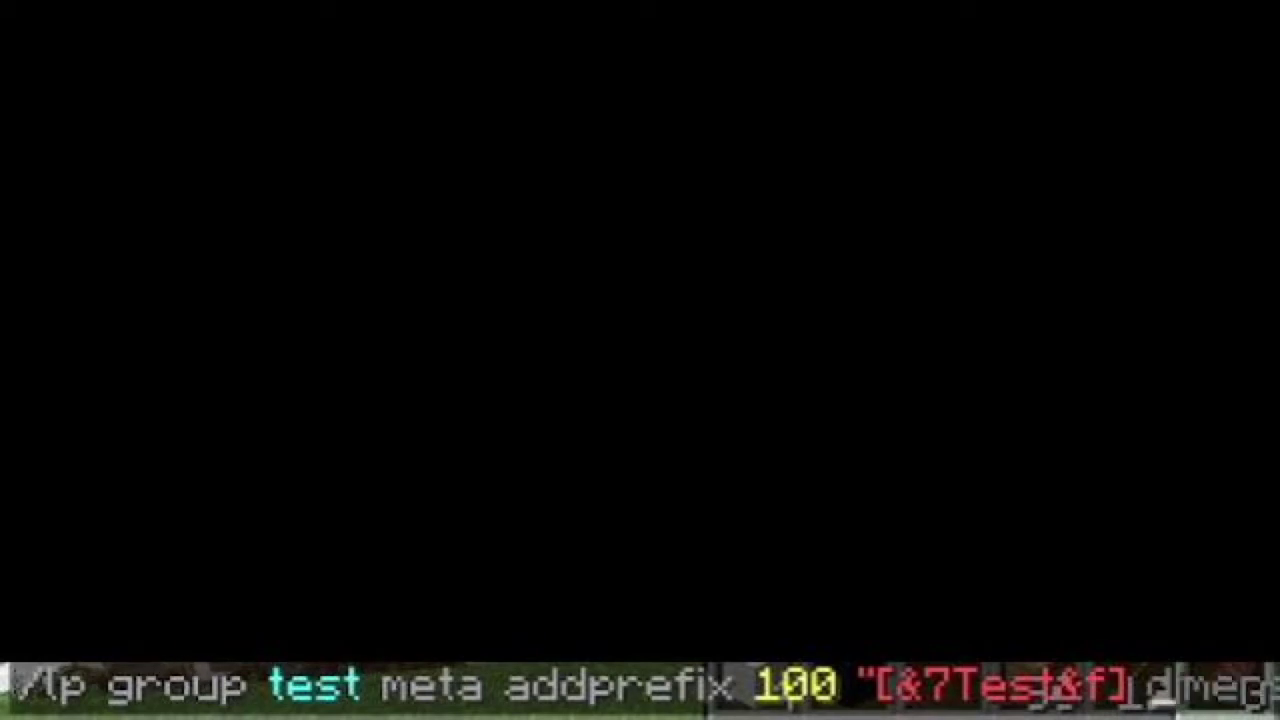
text(")
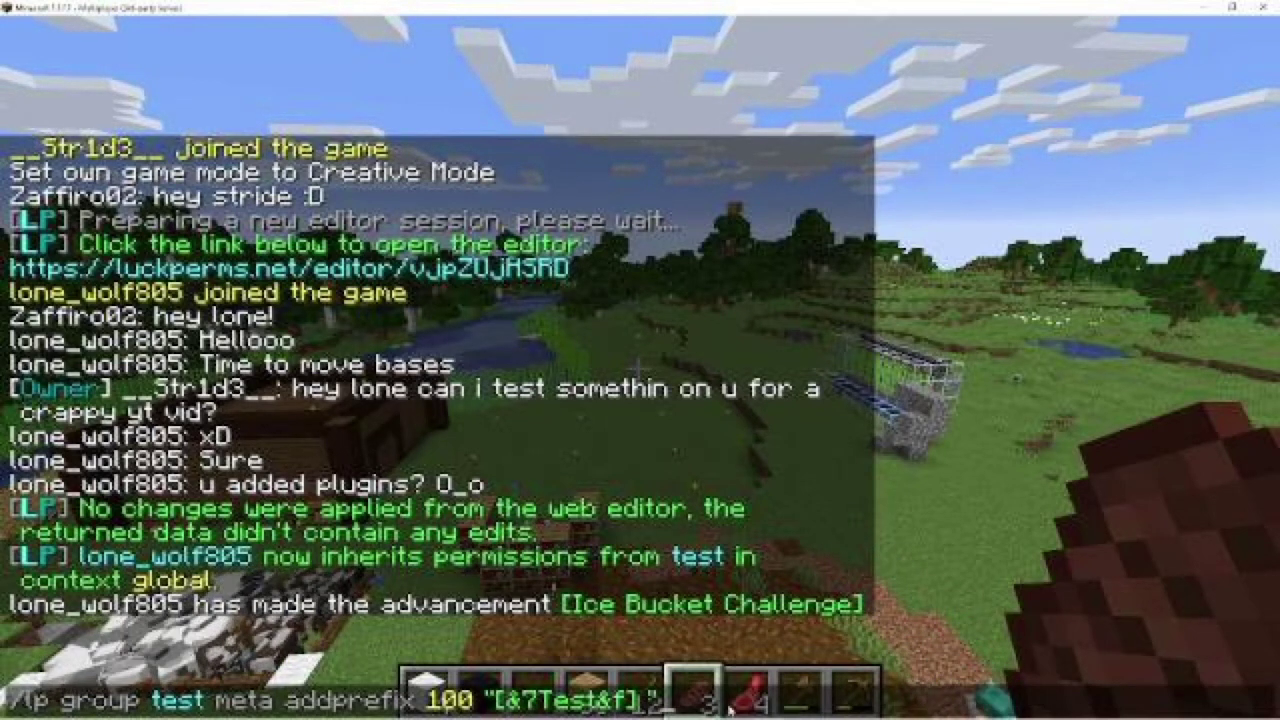
Apply the test group's grey [Test] prefix at priority 100, then check it on the player's chat
key(Return)
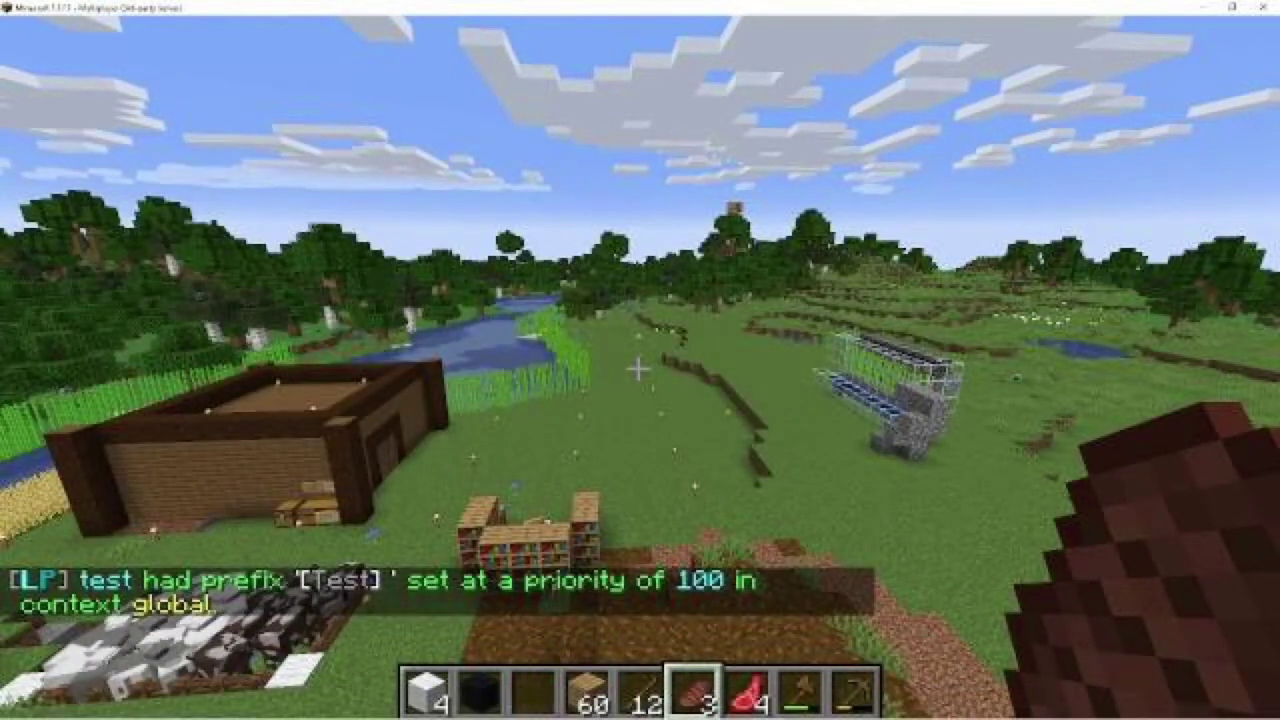
text(tlone t)
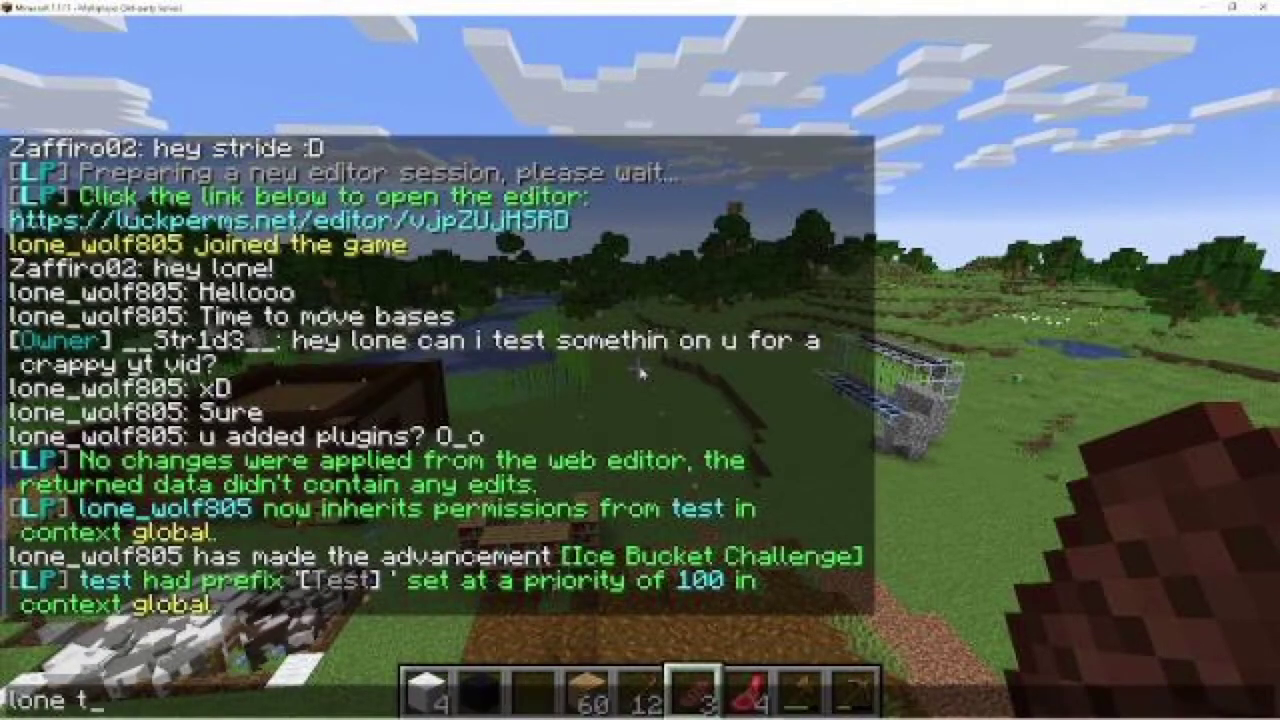
key(Escape)
key(Tab)
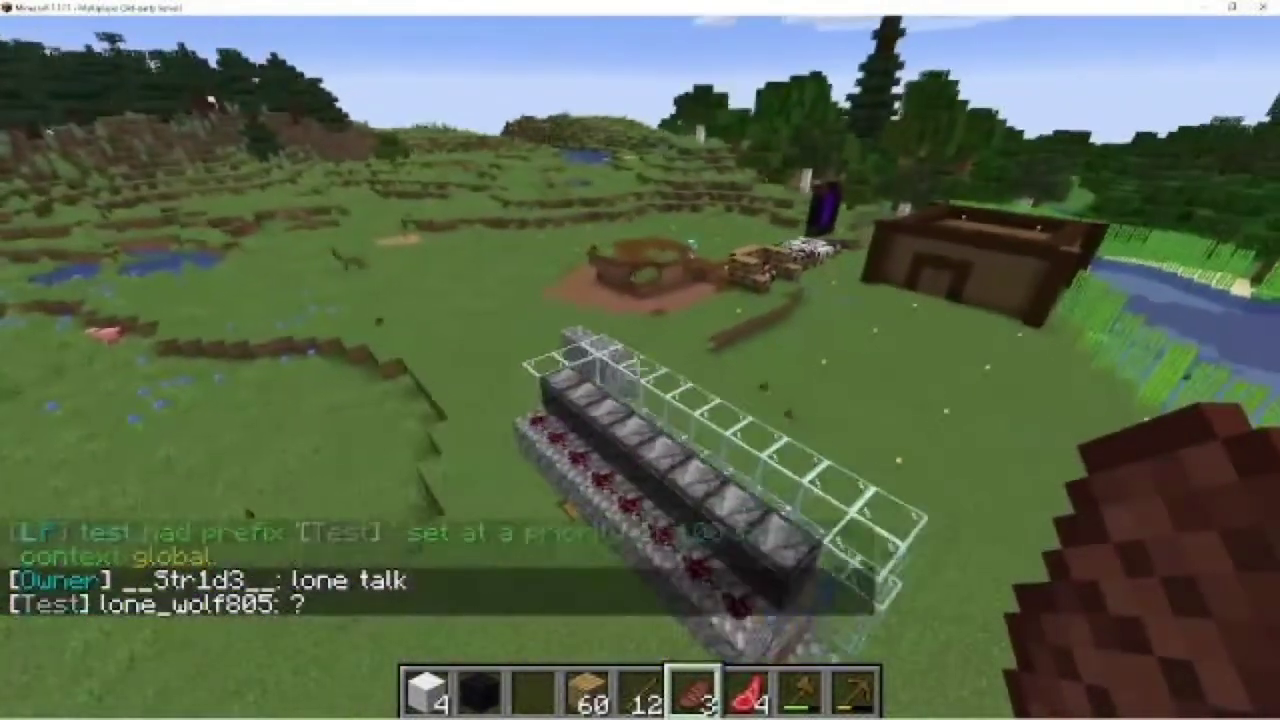
key(t)
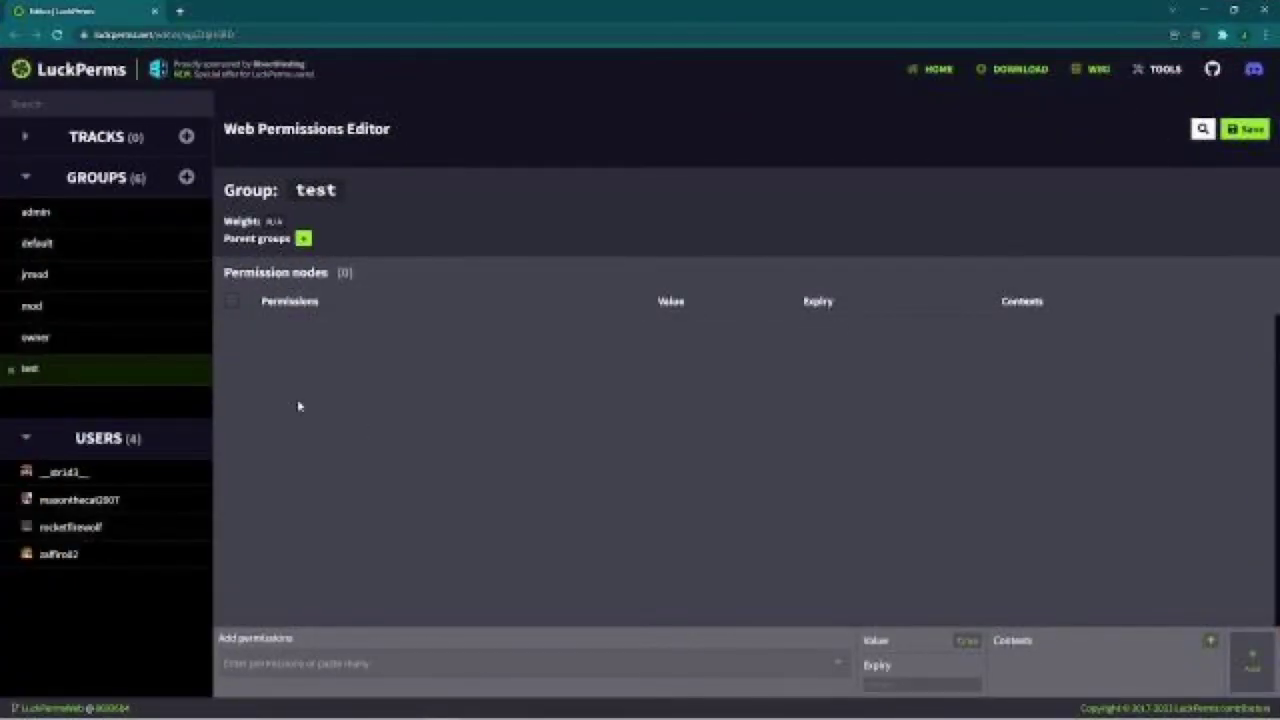
Pick bukkit.broadcast from the suggestions as the test group's new permission
click(296, 660)
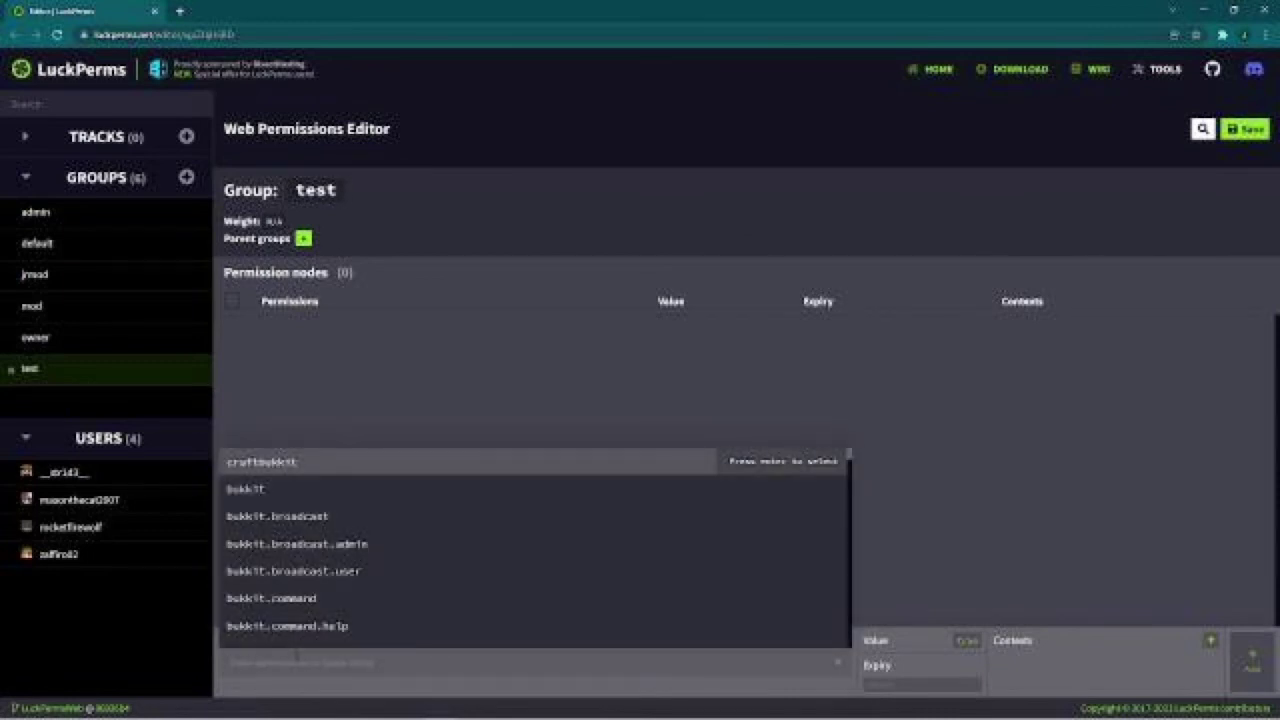
text(gam)
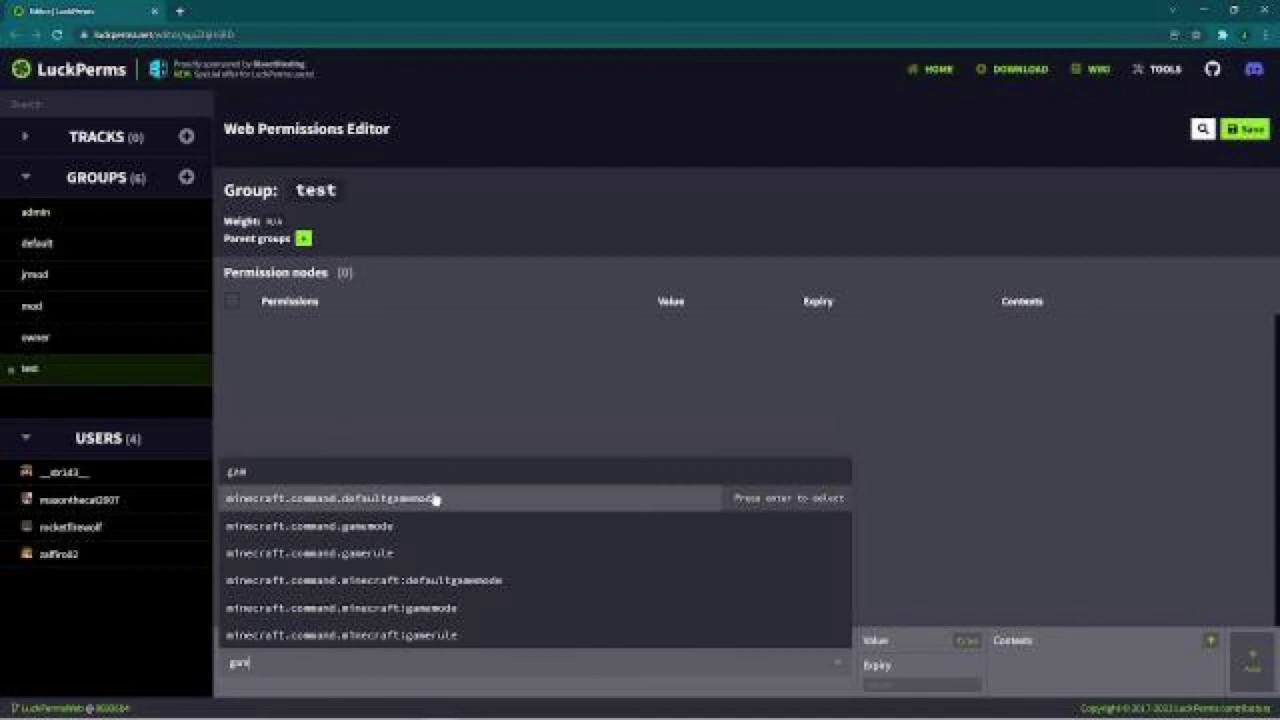
key(BackSpace)
key(BackSpace)
key(BackSpace)
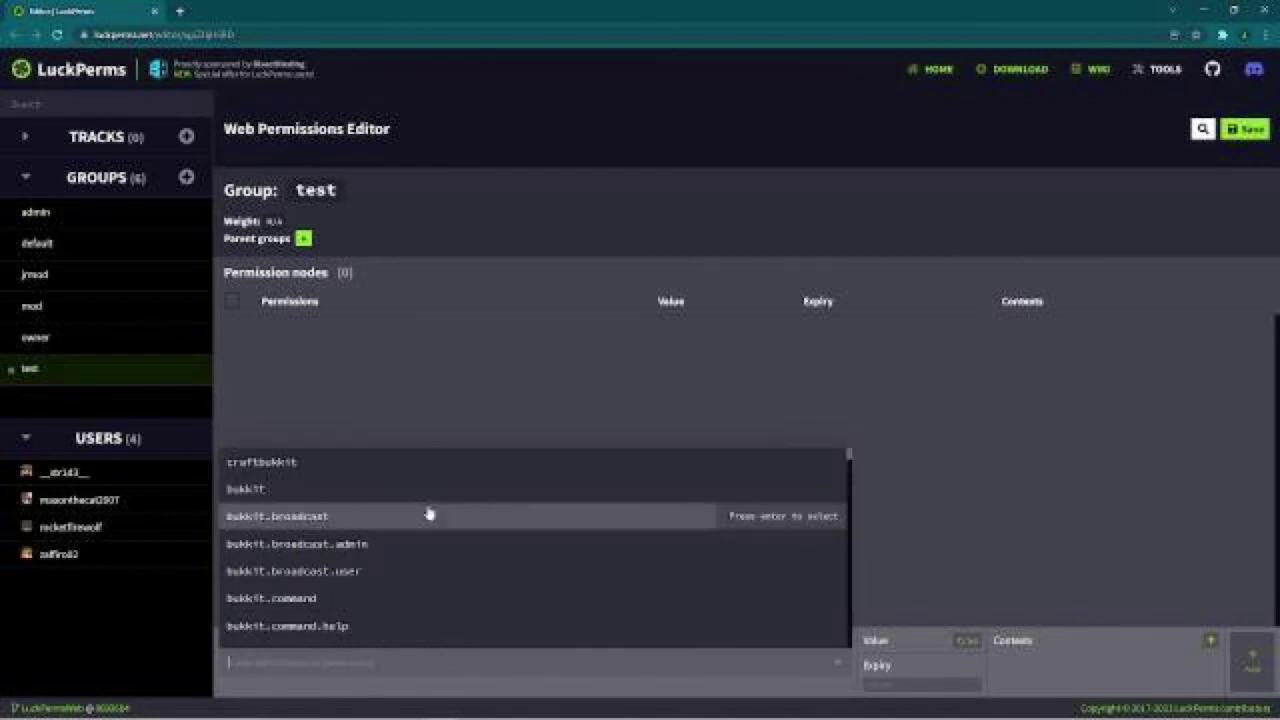
click(337, 516)
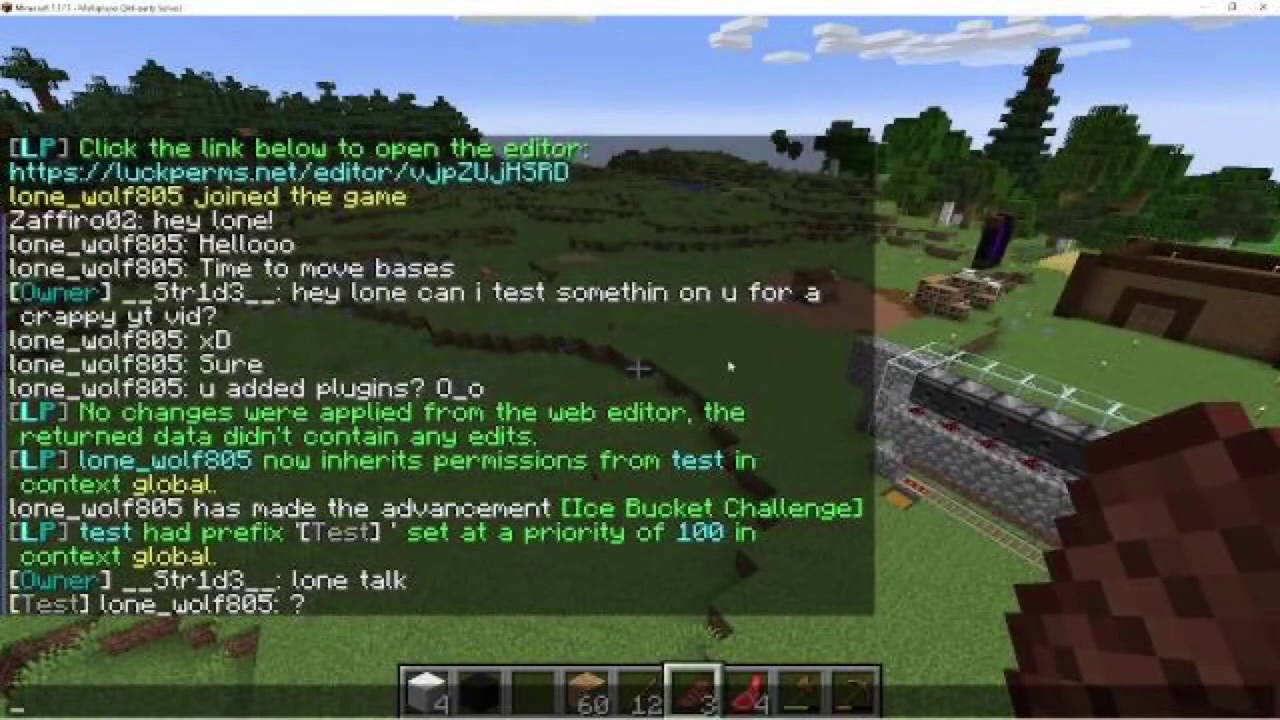
Check the online player list and reopen chat to see the grey [Test] prefixed message
key(Escape)
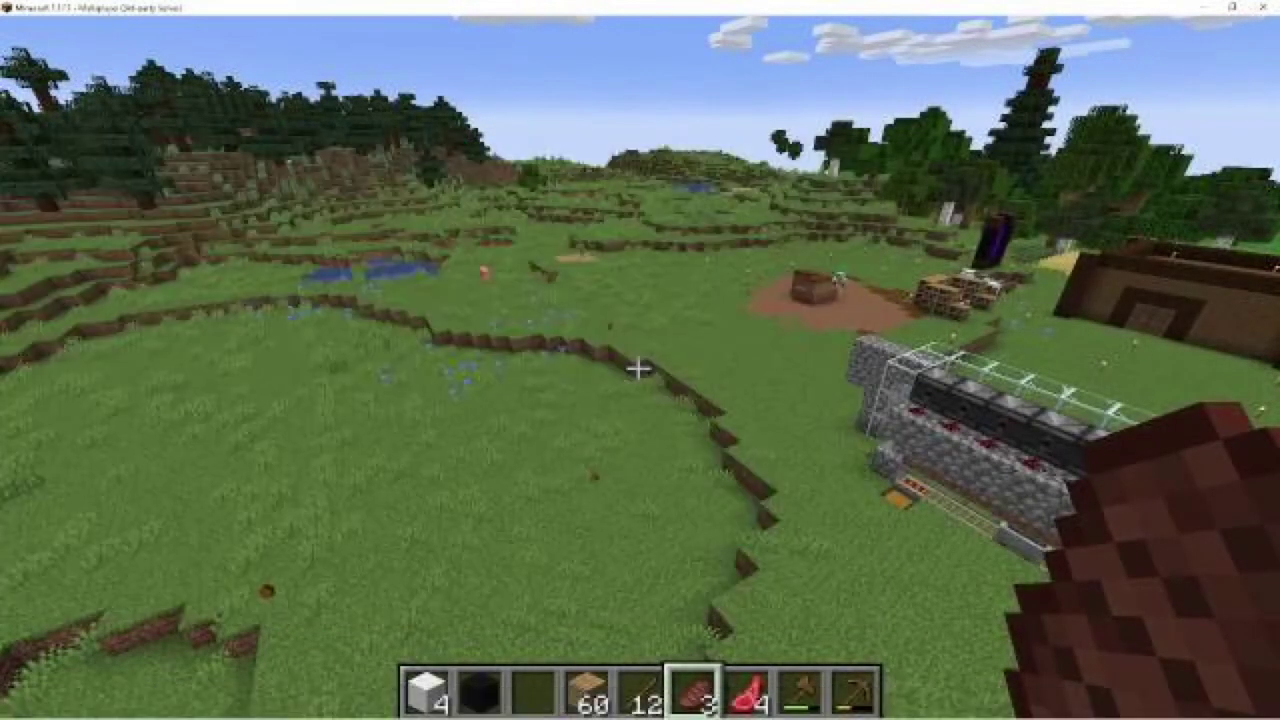
key(Tab)
key(t)
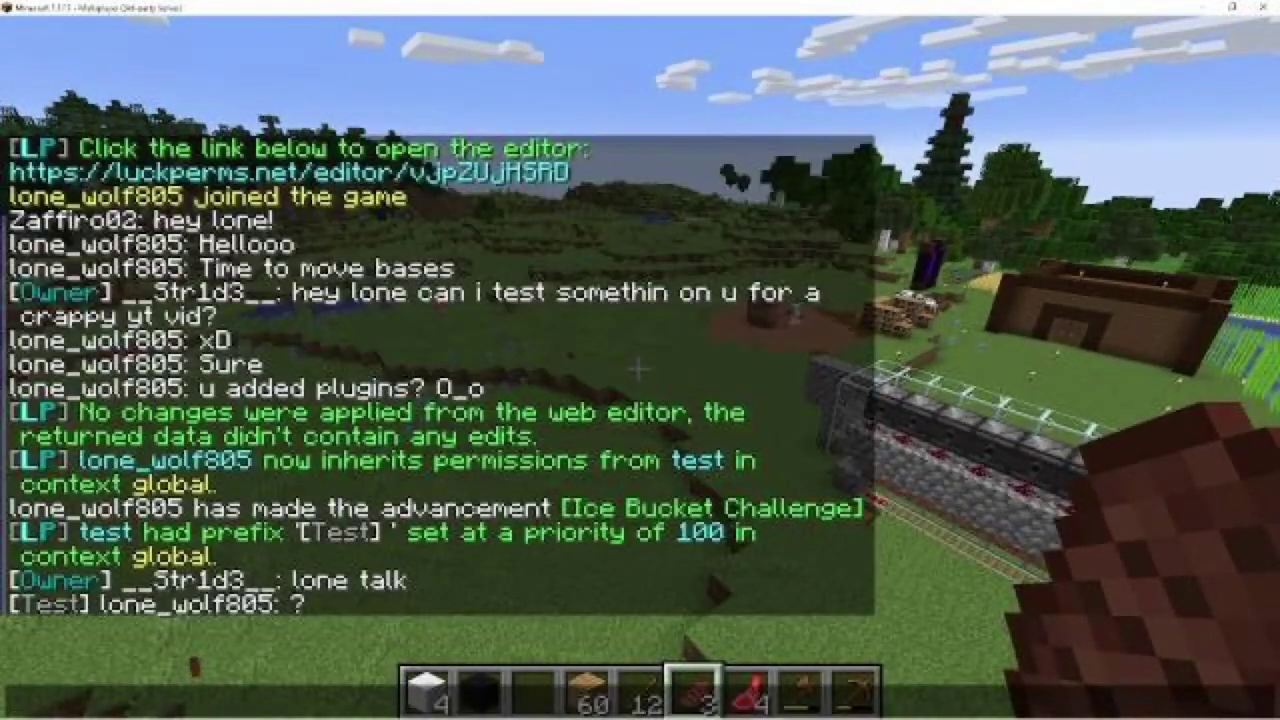